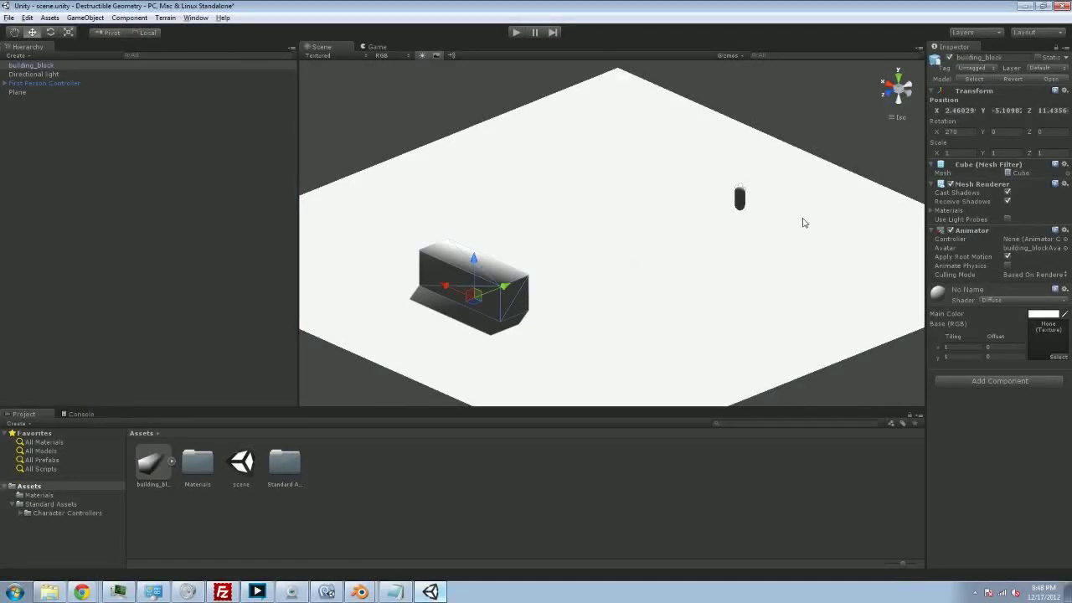
Examine the building block and the First Person Controller on the plane from several angles in the scene.
{"action": "left_click_drag", "start_coordinate": [802, 223], "coordinate": [532, 260], "text": "alt"}
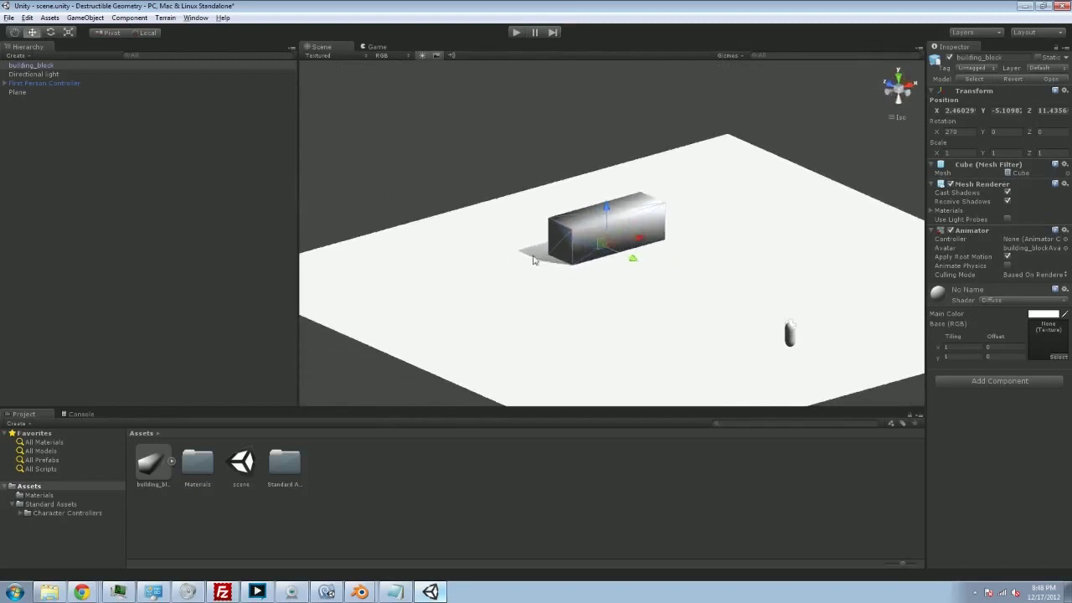
{"action": "left_click_drag", "start_coordinate": [750, 281], "coordinate": [745, 182], "text": "alt"}
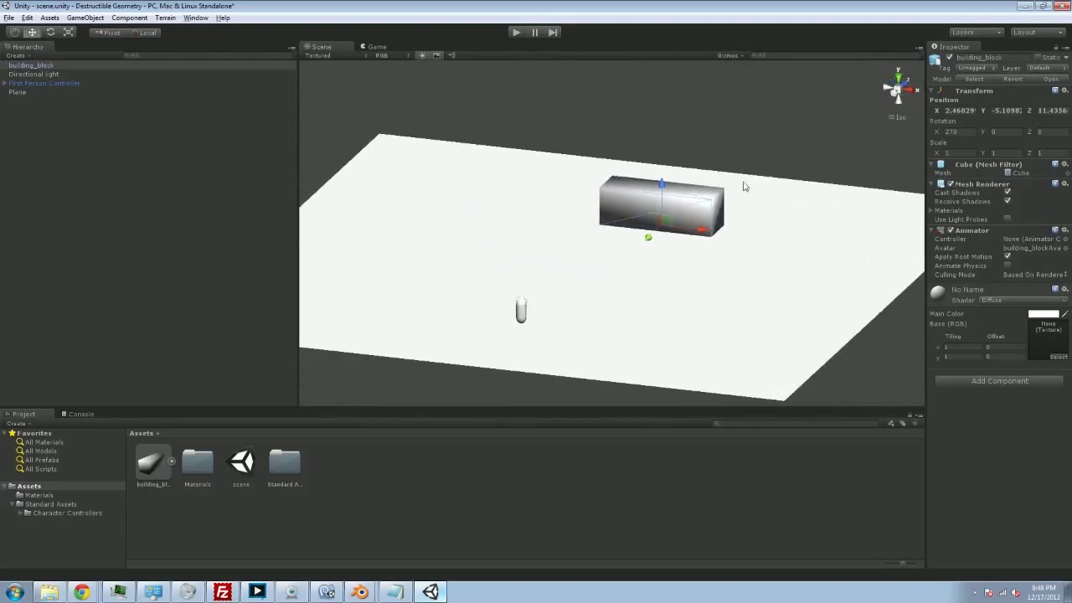
{"action": "left_click_drag", "start_coordinate": [776, 222], "coordinate": [656, 268], "text": "alt"}
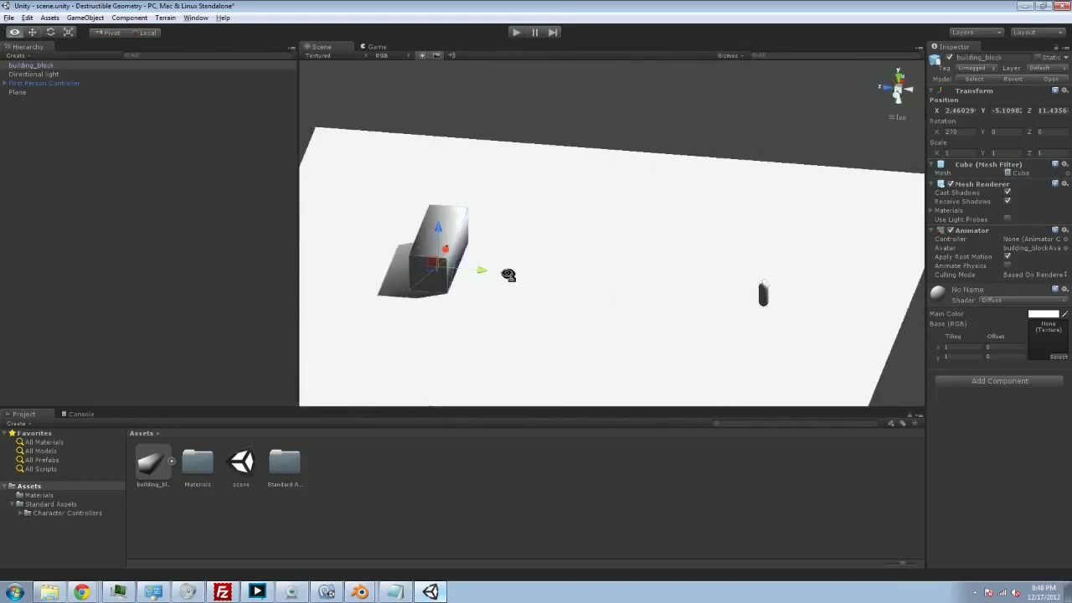
{"action": "left_click_drag", "start_coordinate": [776, 244], "coordinate": [589, 228], "text": "alt"}
{"action": "middle_click_drag", "start_coordinate": [742, 229], "coordinate": [717, 272]}
{"action": "scroll", "coordinate": [716, 283], "scroll_direction": "up", "scroll_amount": 4}
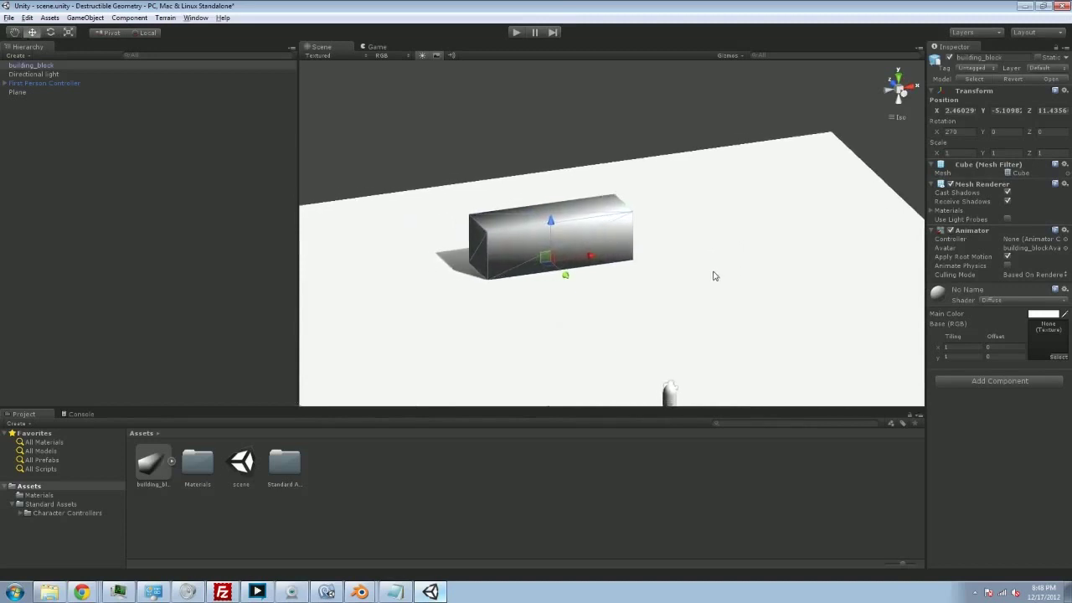
{"action": "left_click_drag", "start_coordinate": [455, 326], "coordinate": [562, 225], "text": "alt"}
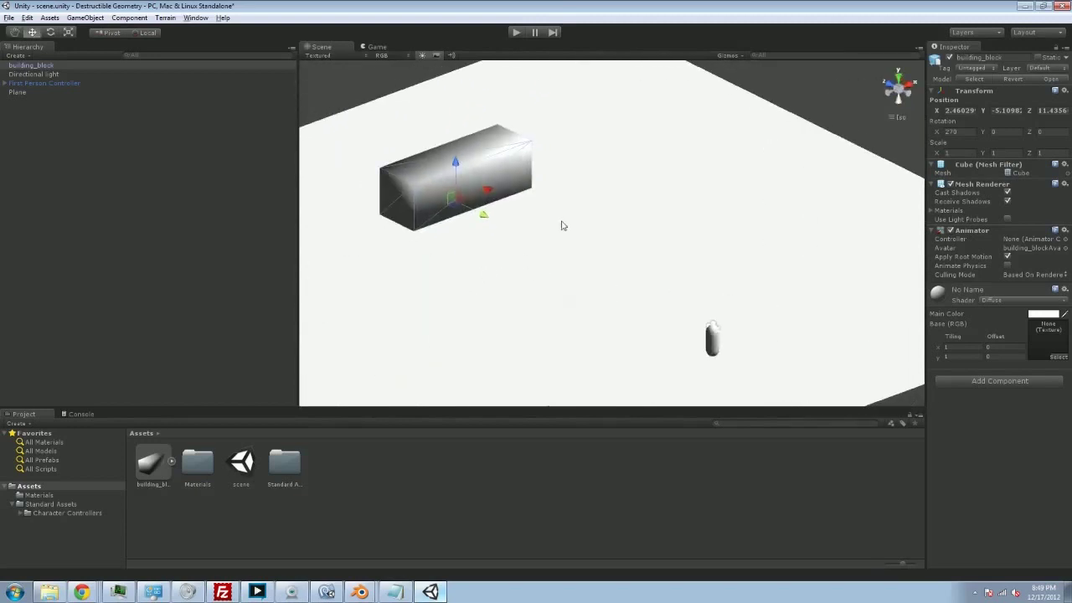
Switch to Blender and set the viewport shading of the building block to Texture.
{"action": "left_click", "coordinate": [360, 592]}
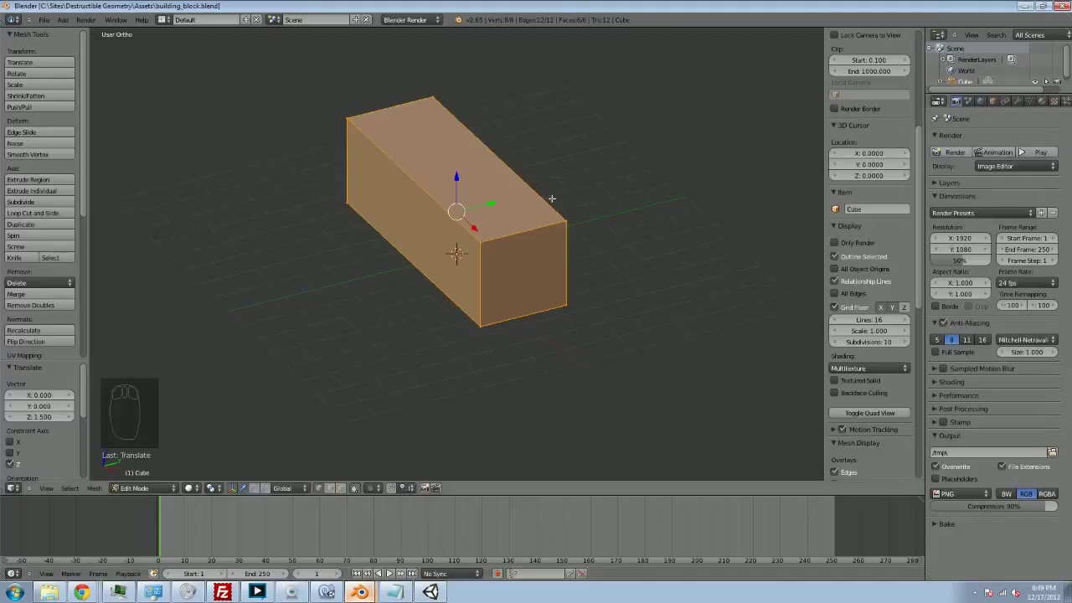
{"action": "middle_click_drag", "start_coordinate": [550, 199], "coordinate": [528, 213]}
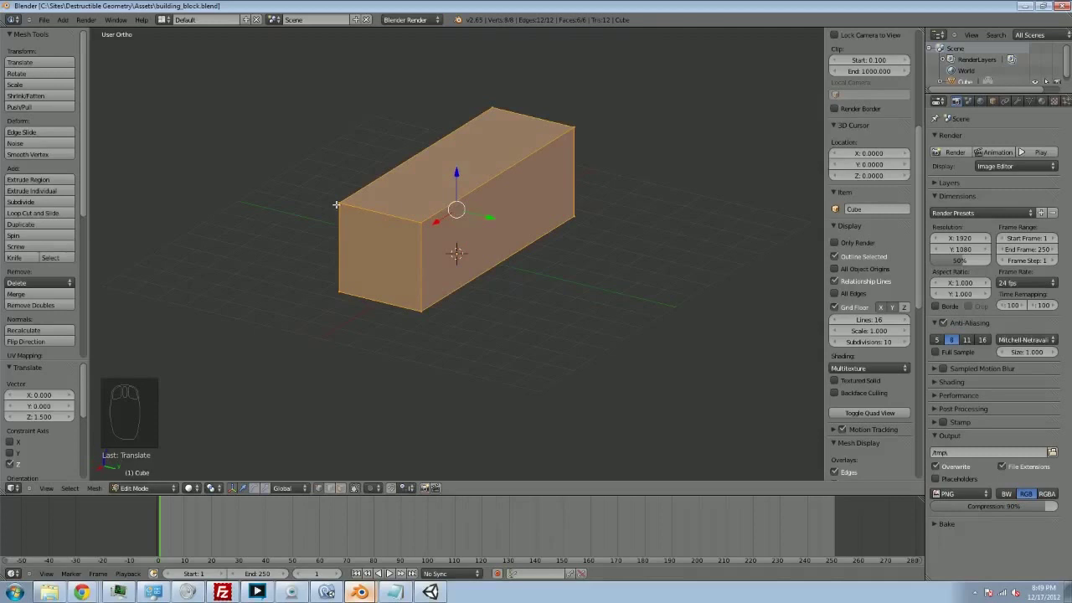
{"action": "middle_click_drag", "start_coordinate": [638, 271], "coordinate": [462, 294]}
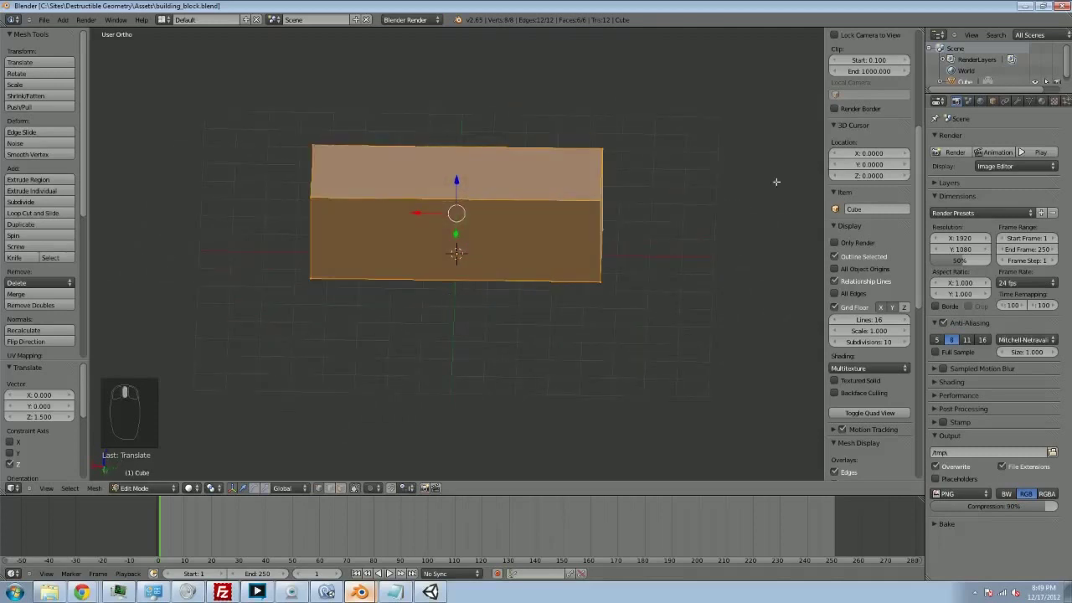
{"action": "middle_click_drag", "start_coordinate": [354, 369], "coordinate": [252, 180]}
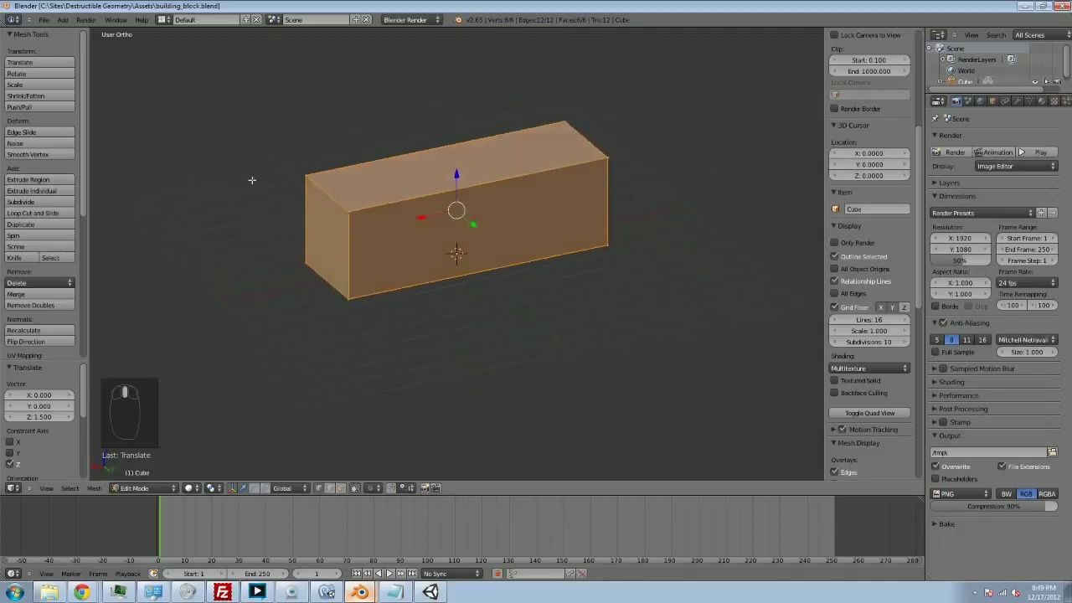
{"action": "left_click", "coordinate": [187, 489]}
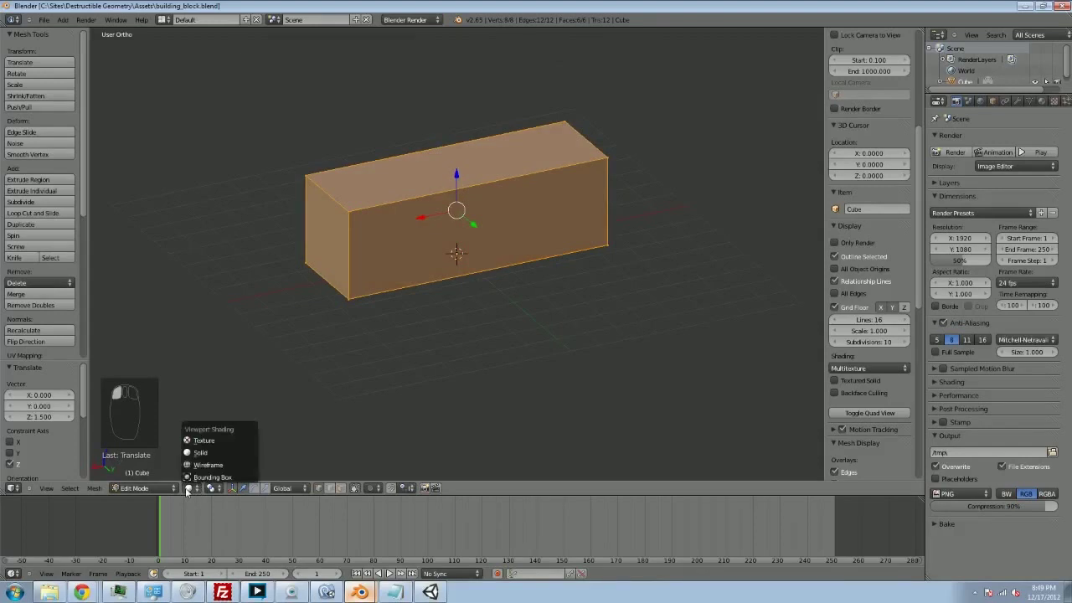
{"action": "left_click", "coordinate": [216, 441]}
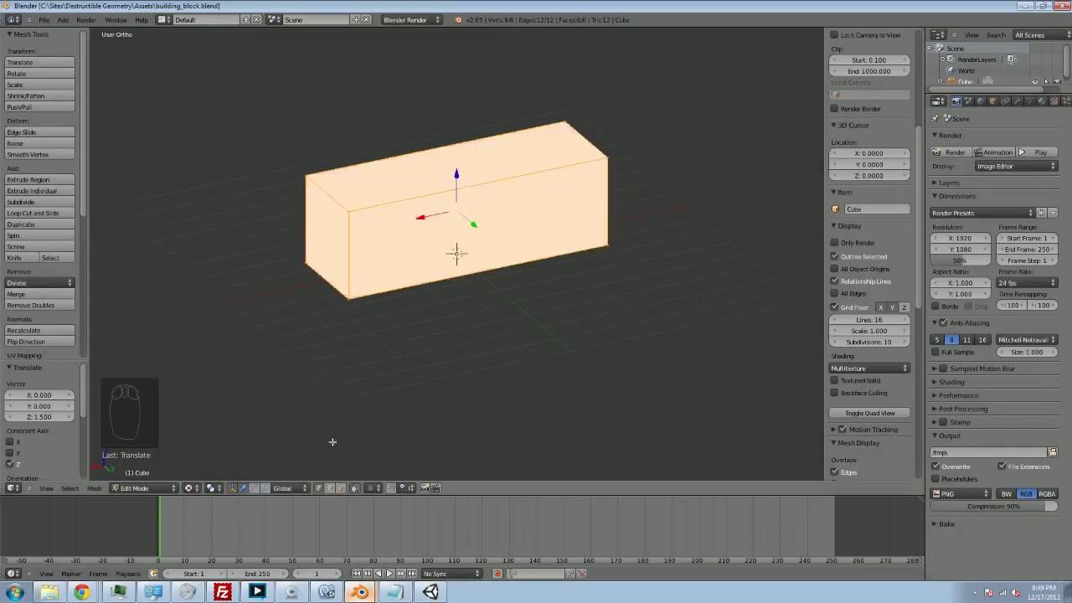
Toggle the viewport between wireframe and textured display, ending in textured display.
{"action": "key", "text": "z"}
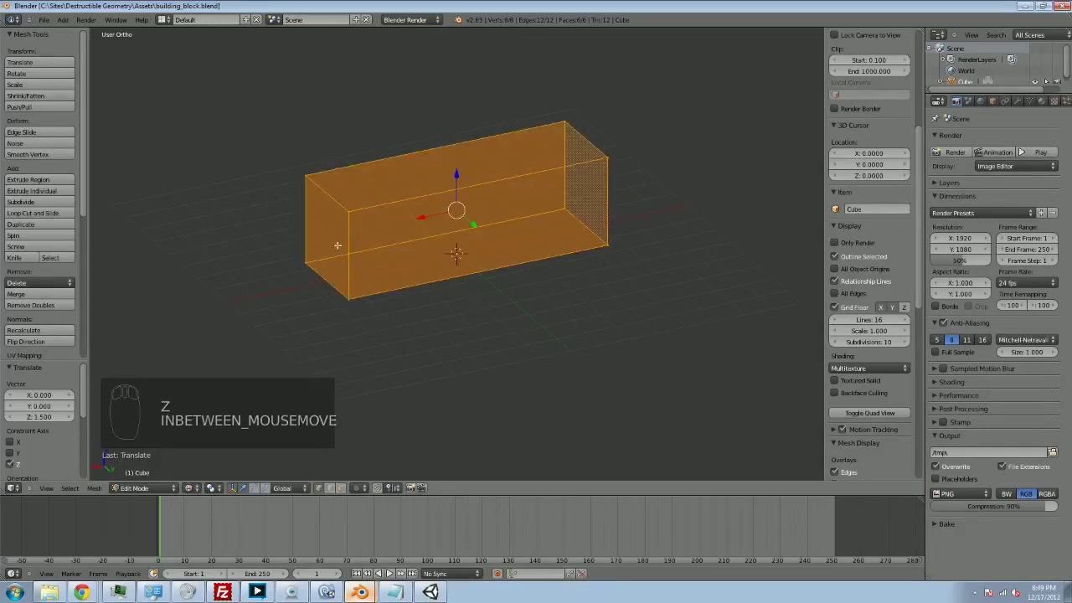
{"action": "key", "text": "z"}
{"action": "key", "text": "z"}
{"action": "key", "text": "z"}
{"action": "key", "text": "z"}
{"action": "key", "text": "z"}
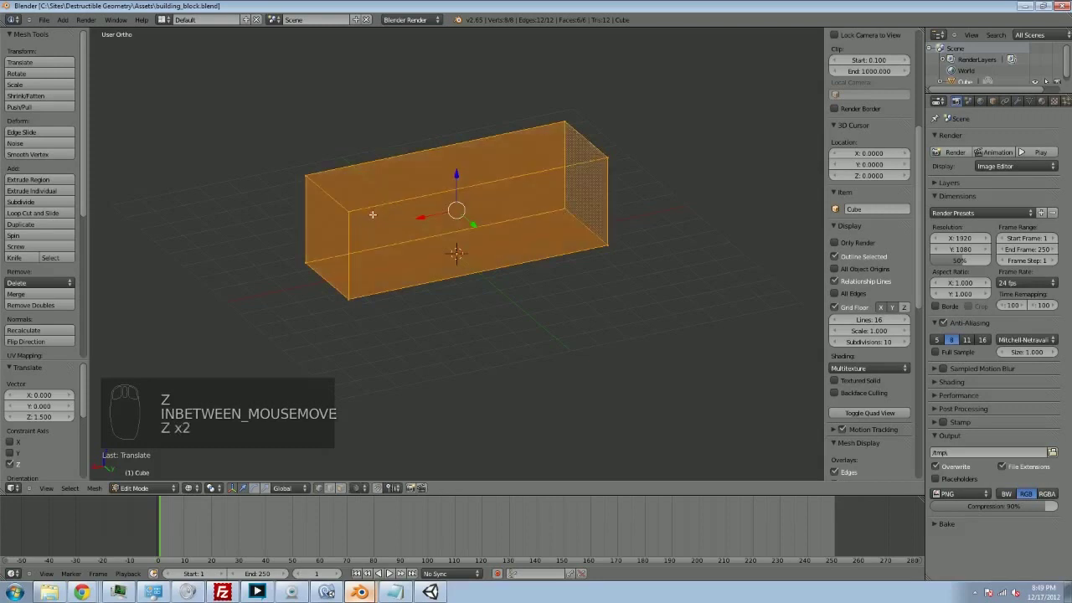
{"action": "key", "text": "alt+z"}
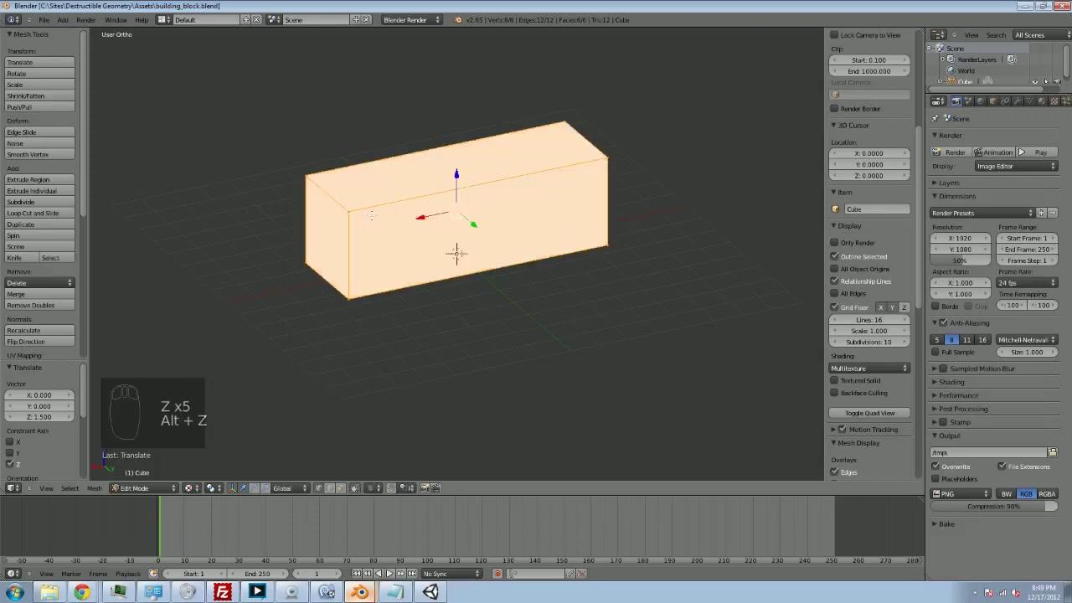
Leave Edit Mode on the block and re-enter it.
{"action": "middle_click_drag", "start_coordinate": [514, 359], "coordinate": [410, 360]}
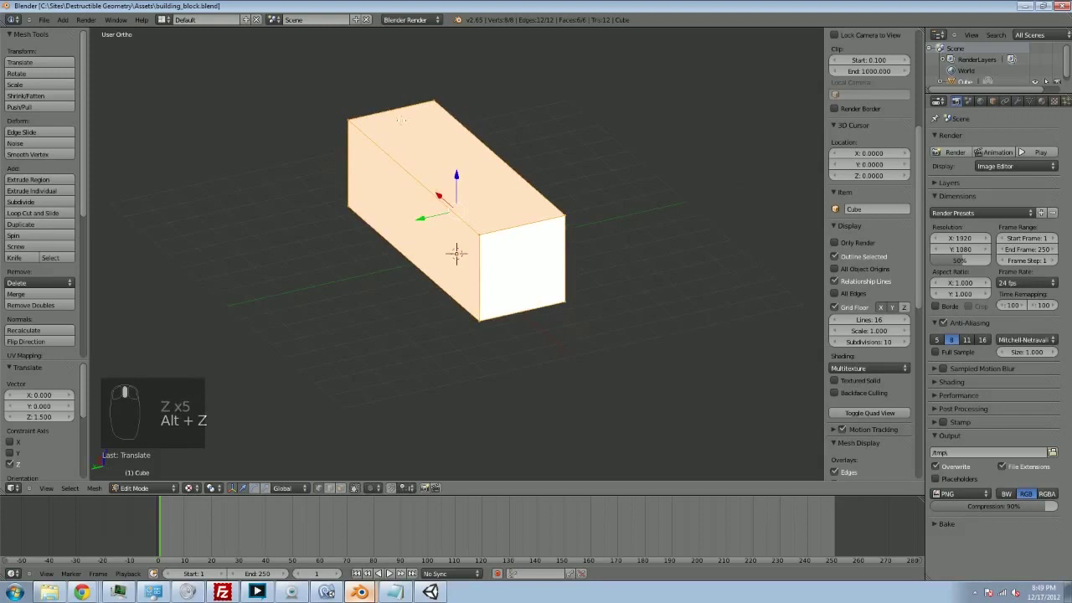
{"action": "key", "text": "Tab"}
{"action": "mouse_move", "coordinate": [622, 314]}
{"action": "middle_mouse_down"}
{"action": "mouse_move", "coordinate": [468, 314]}
{"action": "mouse_move", "coordinate": [565, 348]}
{"action": "mouse_move", "coordinate": [687, 306]}
{"action": "mouse_move", "coordinate": [610, 327]}
{"action": "middle_mouse_up"}
{"action": "key", "text": "Tab"}
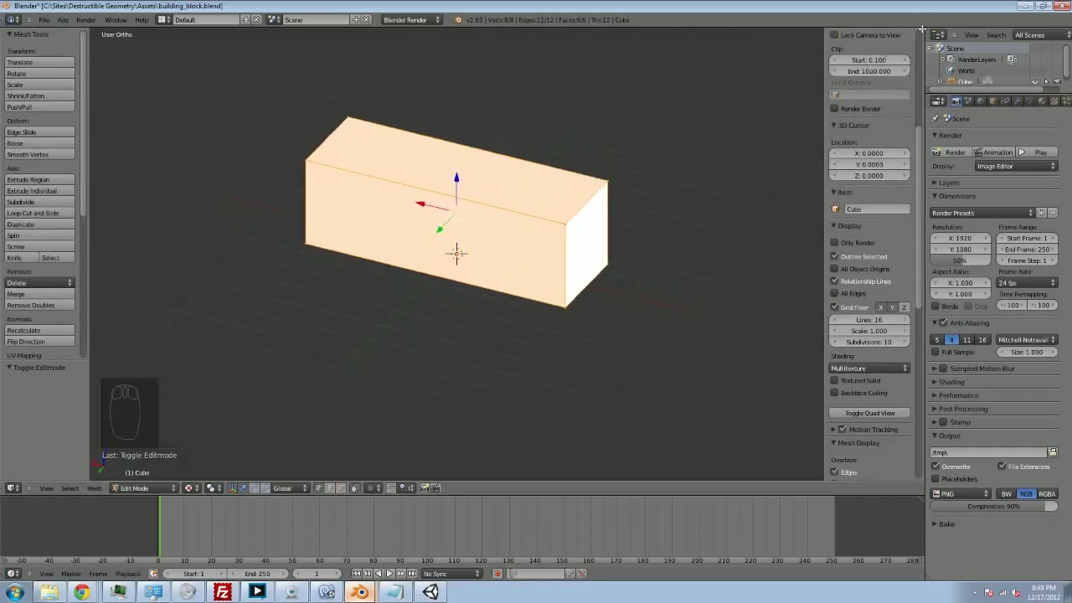
Split the 3D view into two side-by-side areas and turn one of them into a UV/Image Editor.
{"action": "left_click_drag", "start_coordinate": [922, 30], "coordinate": [466, 36]}
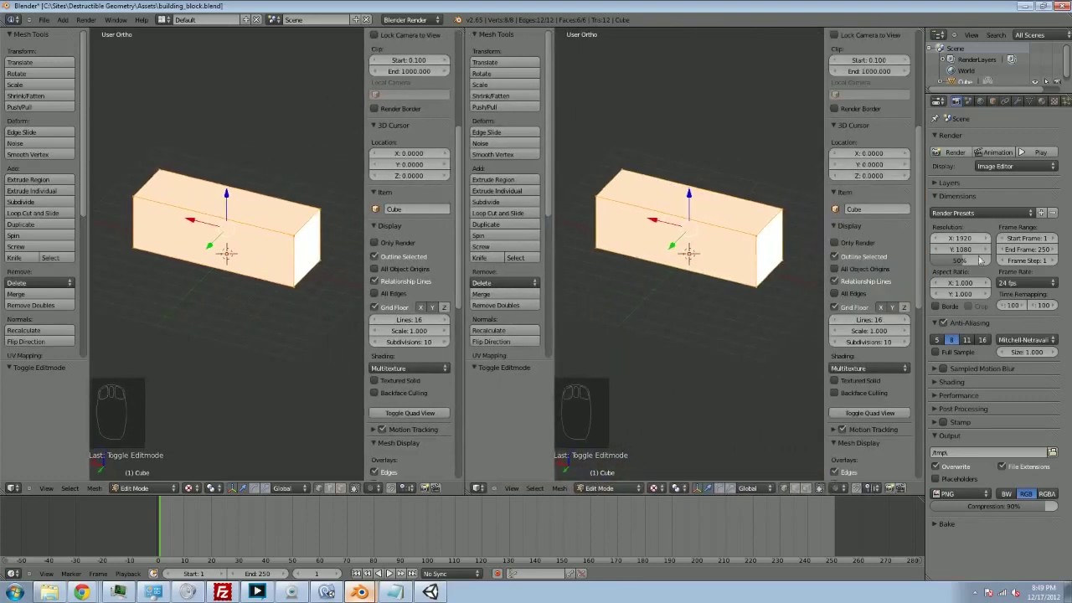
{"action": "left_click", "coordinate": [12, 489]}
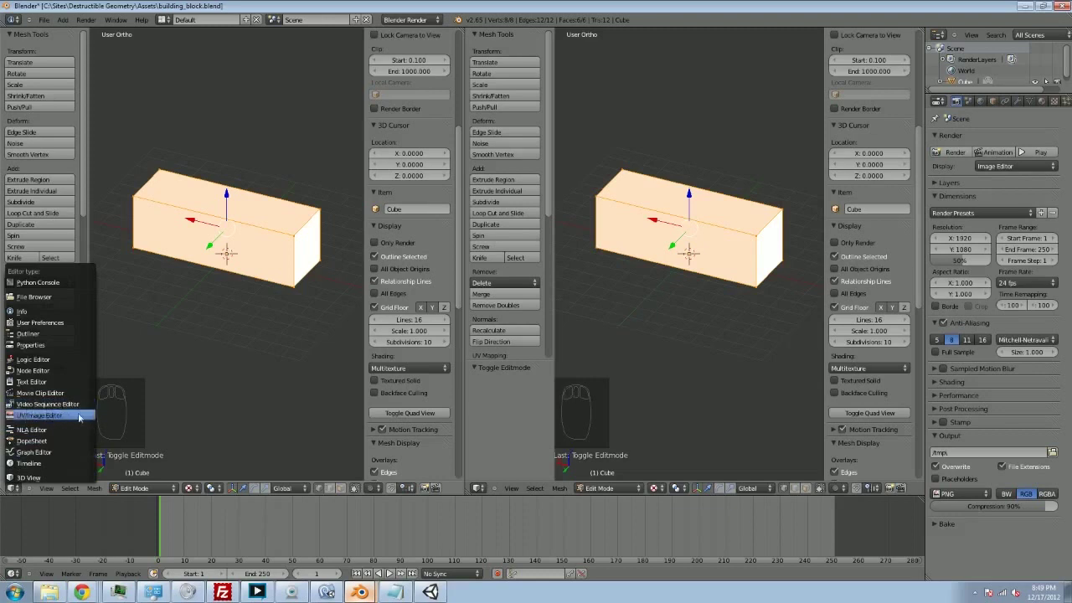
{"action": "left_click", "coordinate": [49, 417]}
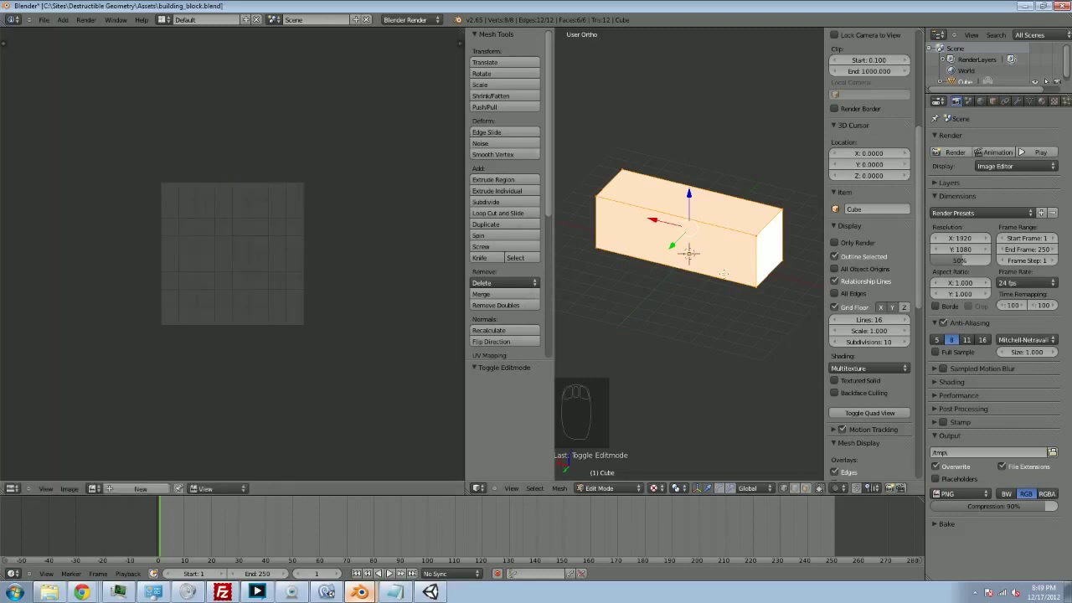
Examine the block's side, end and top faces from several angles in the 3D view.
{"action": "middle_click_drag", "start_coordinate": [723, 274], "coordinate": [704, 324]}
{"action": "middle_click_drag", "start_coordinate": [729, 265], "coordinate": [702, 287]}
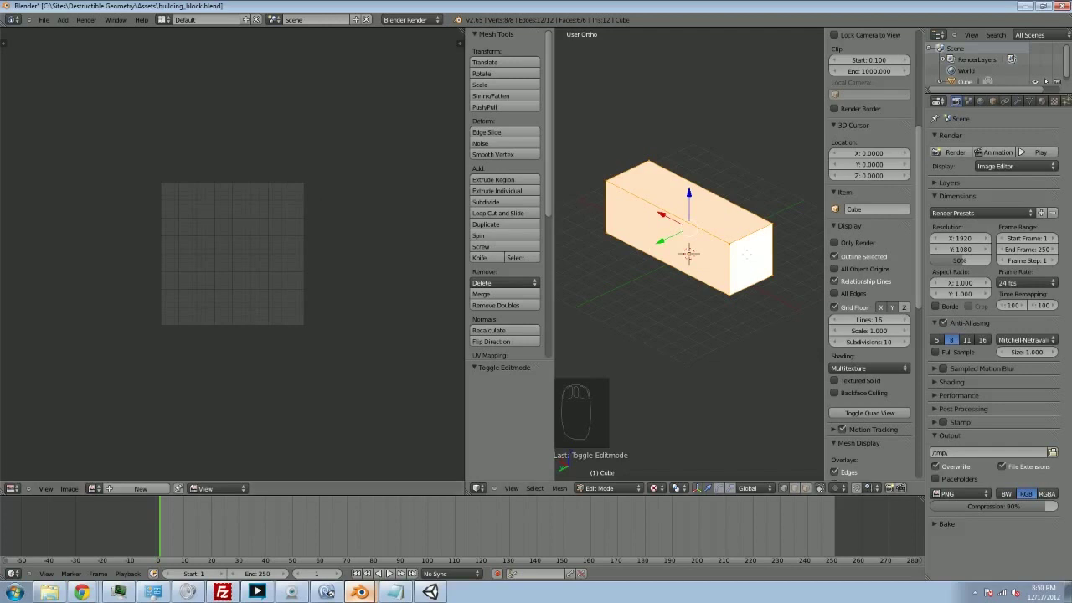
{"action": "middle_click_drag", "start_coordinate": [779, 243], "coordinate": [740, 261]}
{"action": "middle_click_drag", "start_coordinate": [660, 289], "coordinate": [684, 281]}
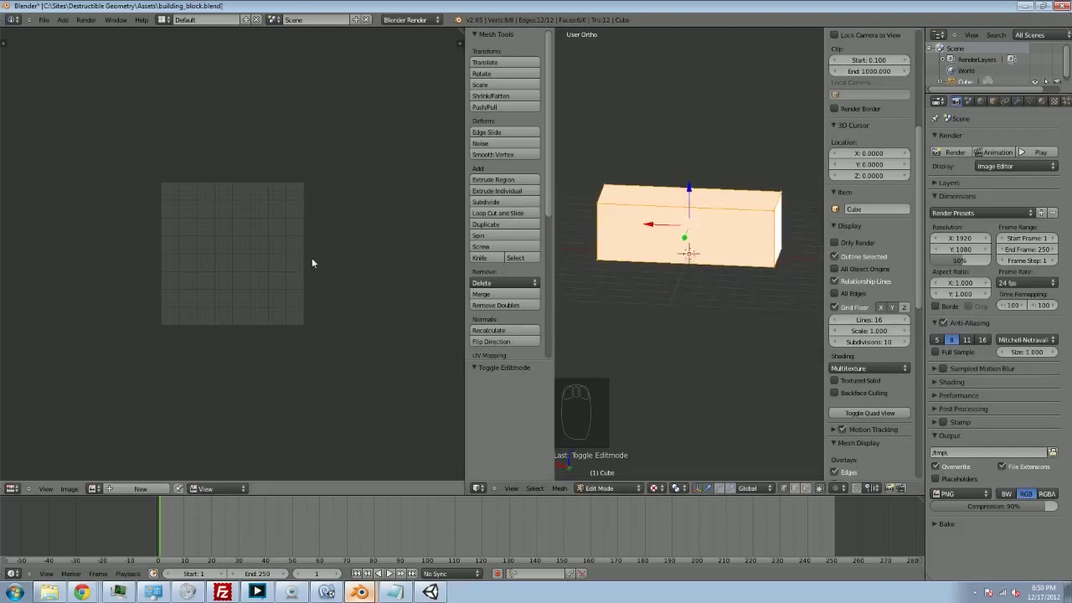
{"action": "middle_click_drag", "start_coordinate": [705, 170], "coordinate": [670, 193]}
{"action": "middle_click_drag", "start_coordinate": [724, 212], "coordinate": [611, 223]}
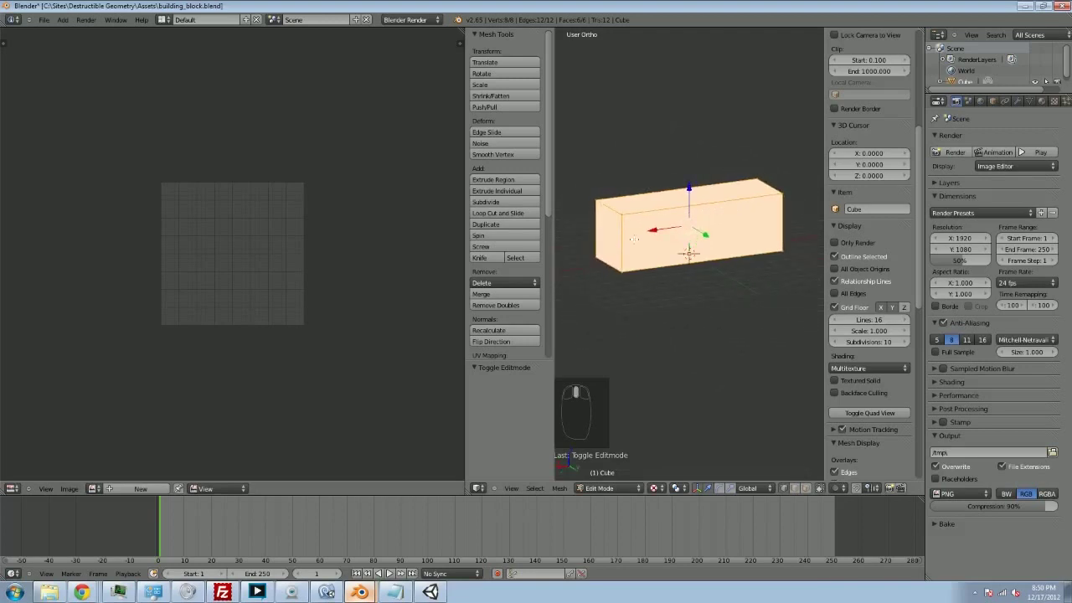
{"action": "middle_click_drag", "start_coordinate": [764, 257], "coordinate": [623, 258]}
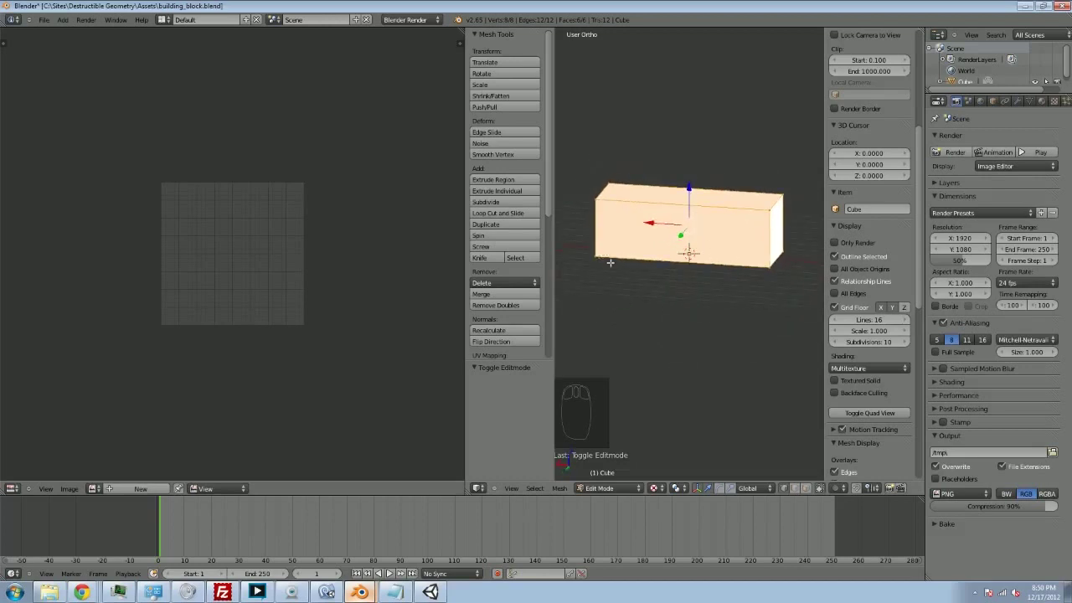
{"action": "mouse_move", "coordinate": [610, 262]}
{"action": "middle_mouse_down"}
{"action": "mouse_move", "coordinate": [620, 321]}
{"action": "mouse_move", "coordinate": [712, 309]}
{"action": "mouse_move", "coordinate": [729, 292]}
{"action": "mouse_move", "coordinate": [669, 323]}
{"action": "mouse_move", "coordinate": [611, 268]}
{"action": "middle_mouse_up"}
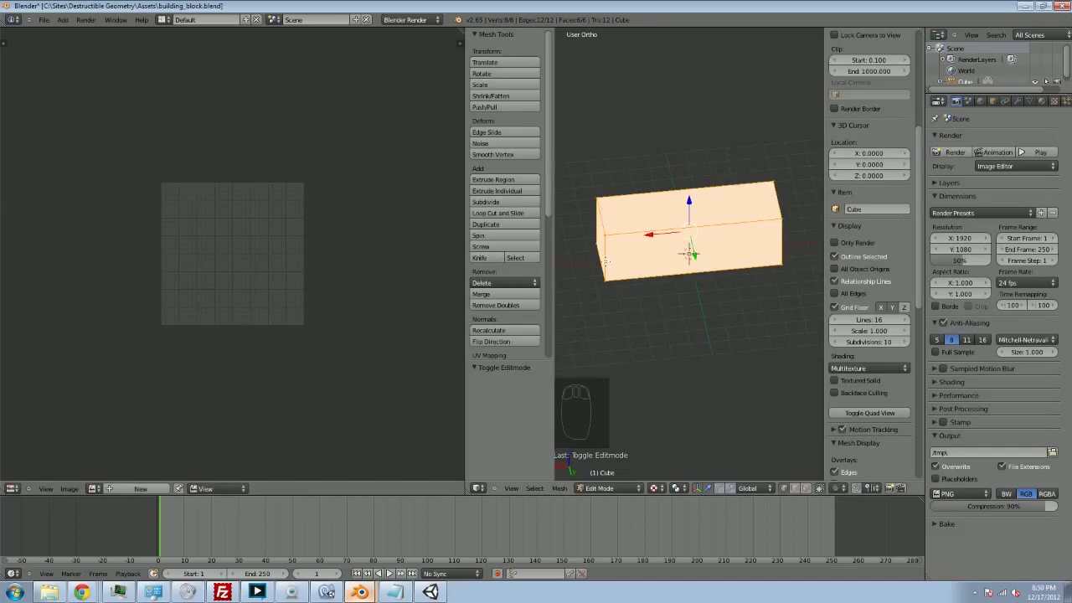
{"action": "mouse_move", "coordinate": [655, 179]}
{"action": "middle_mouse_down"}
{"action": "mouse_move", "coordinate": [709, 175]}
{"action": "mouse_move", "coordinate": [663, 188]}
{"action": "middle_mouse_up"}
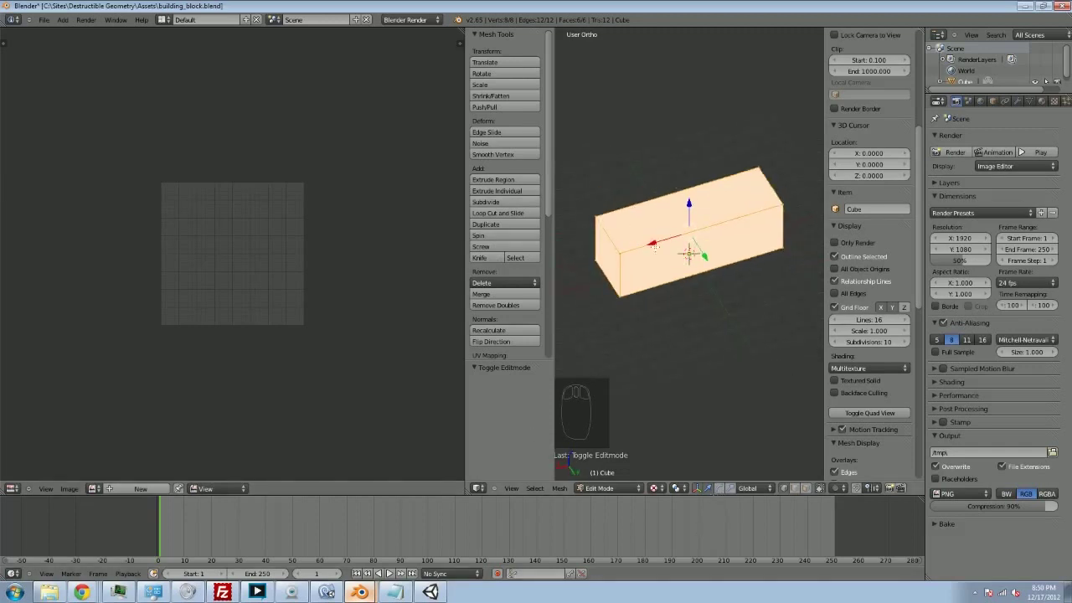
Switch to face select mode, try selecting a single long side face, and reselect all faces of the block.
{"action": "left_click", "coordinate": [806, 489]}
{"action": "key", "text": "a"}
{"action": "middle_click_drag", "start_coordinate": [653, 373], "coordinate": [691, 295]}
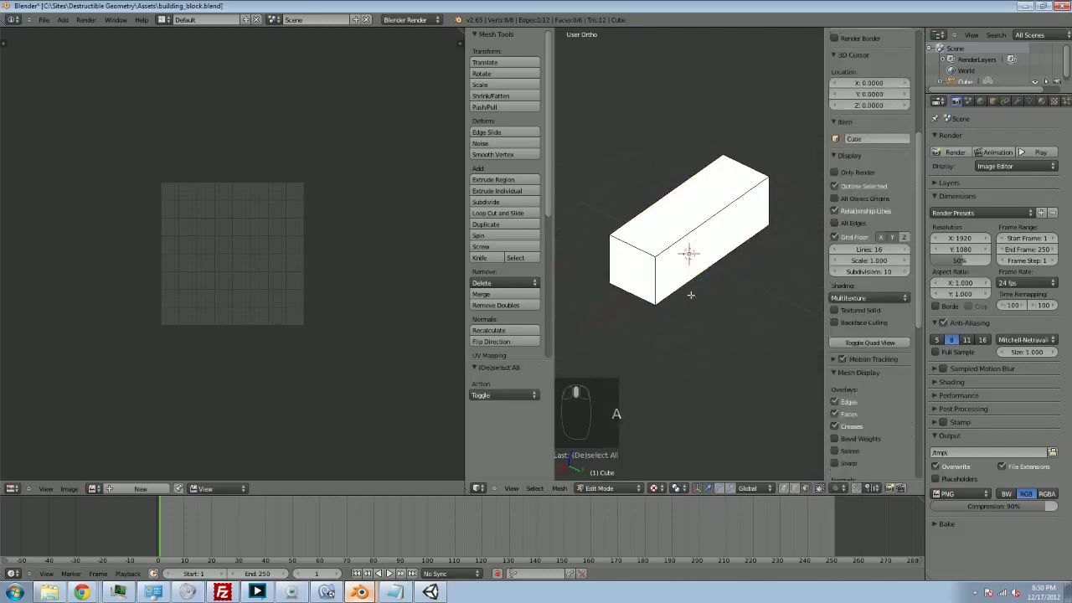
{"action": "right_click", "coordinate": [711, 246]}
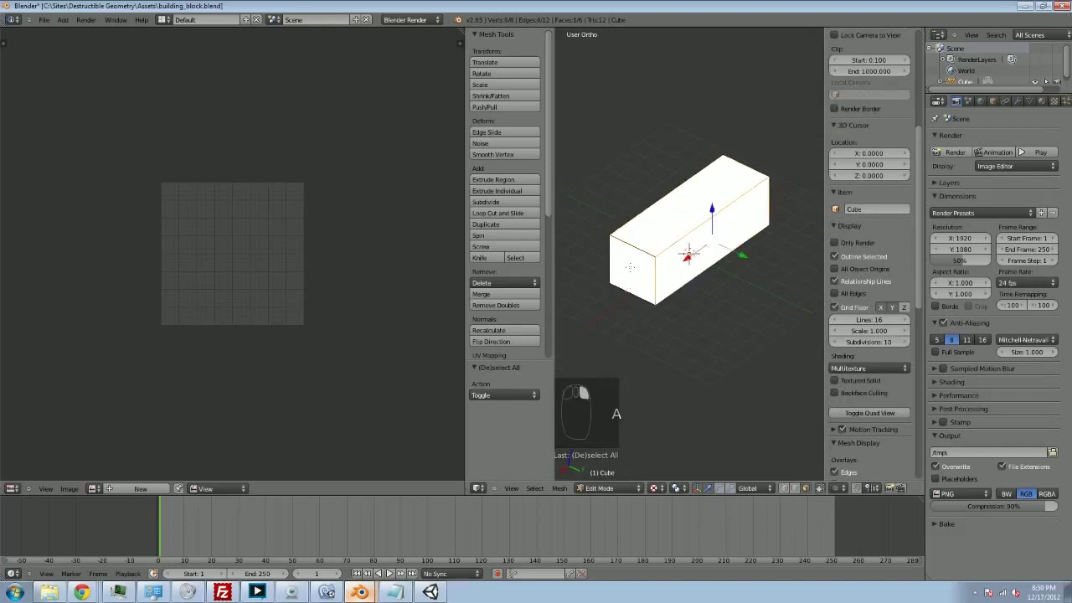
{"action": "middle_click_drag", "start_coordinate": [630, 268], "coordinate": [715, 346]}
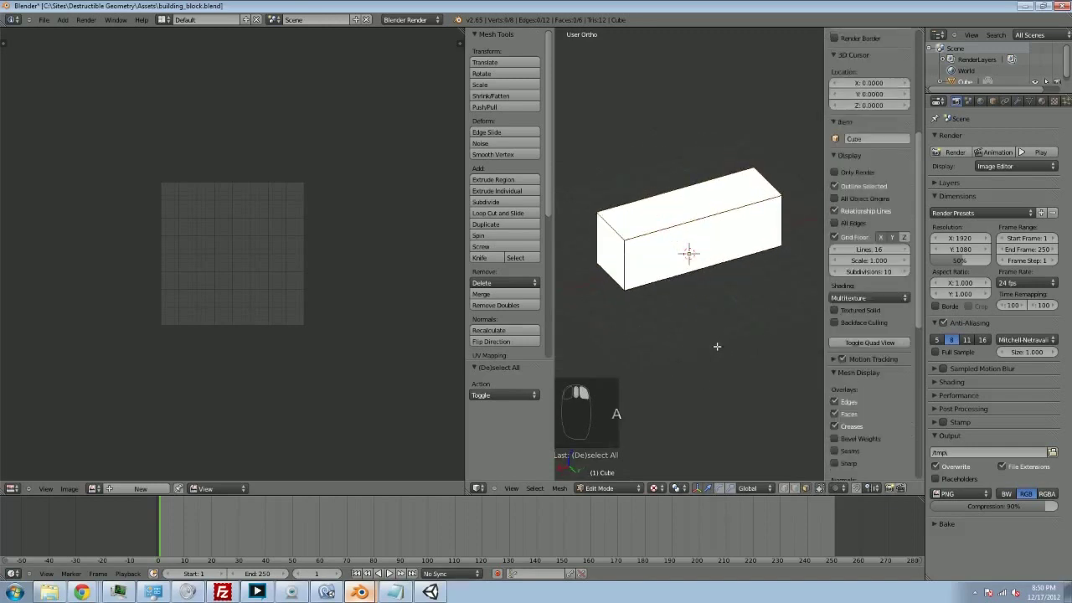
{"action": "key", "text": "a"}
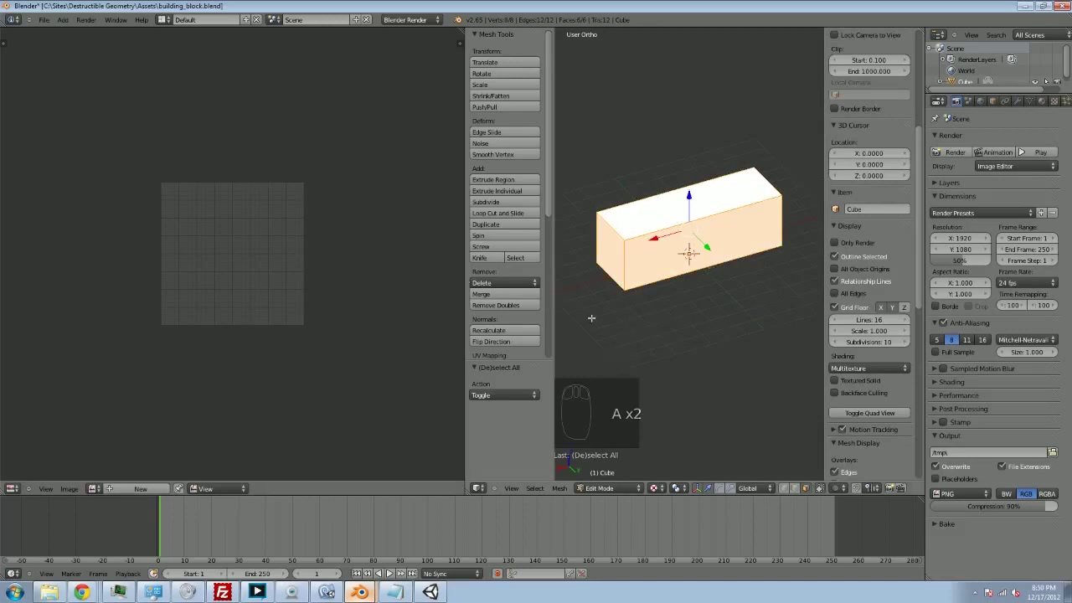
{"action": "middle_click_drag", "start_coordinate": [680, 259], "coordinate": [658, 299]}
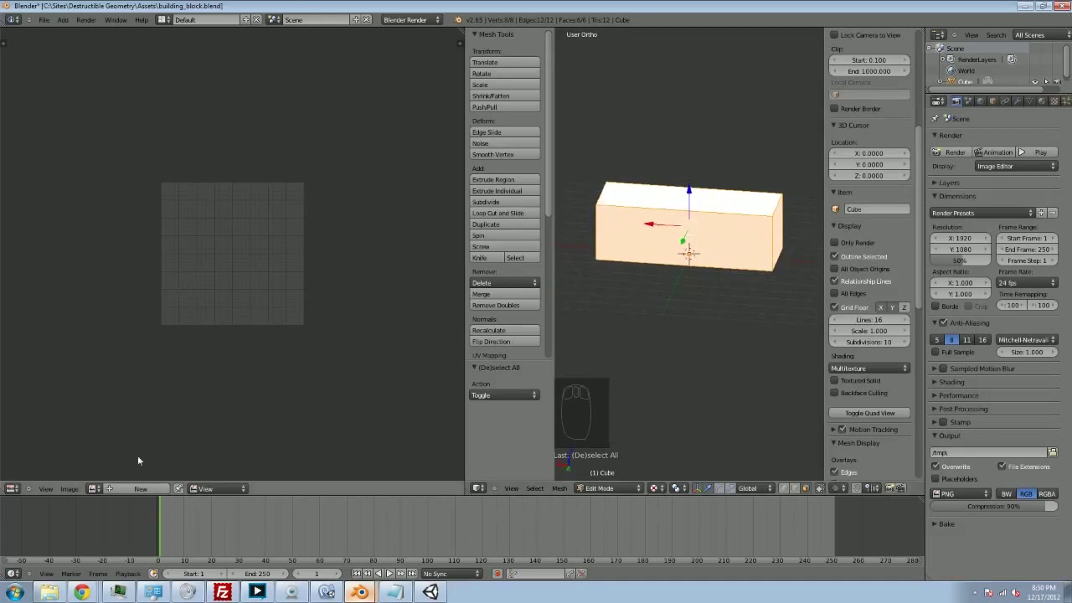
{"action": "left_click", "coordinate": [94, 488]}
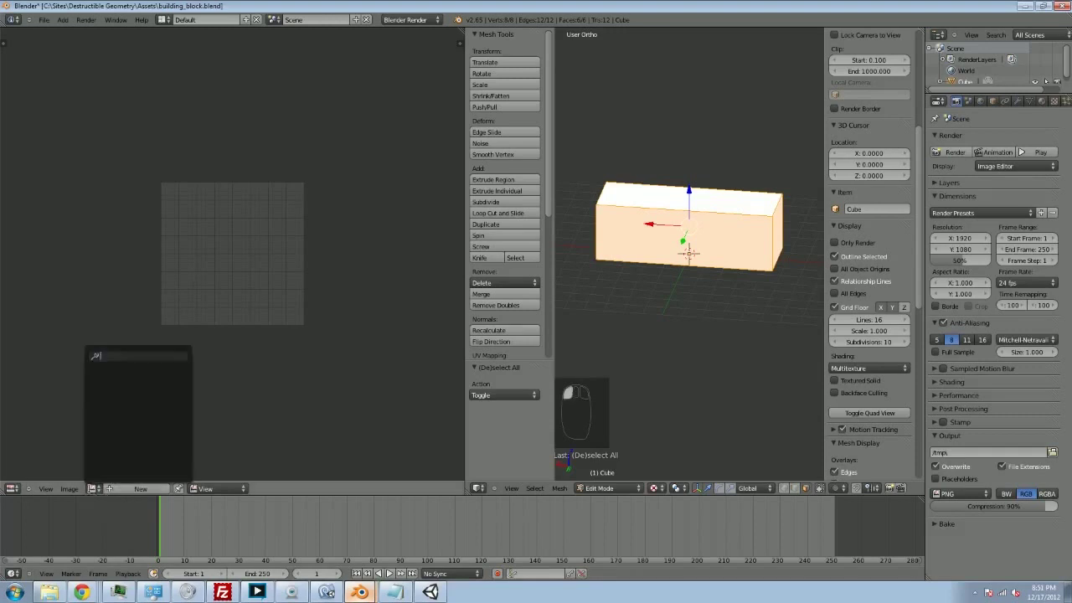
{"action": "left_click", "coordinate": [71, 489]}
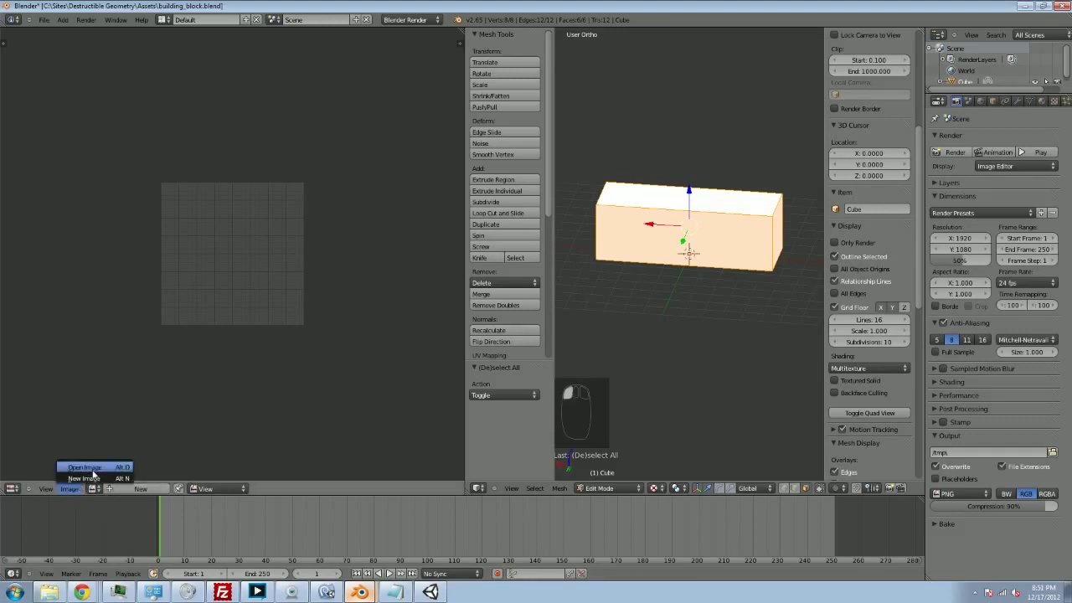
{"action": "left_click", "coordinate": [86, 467]}
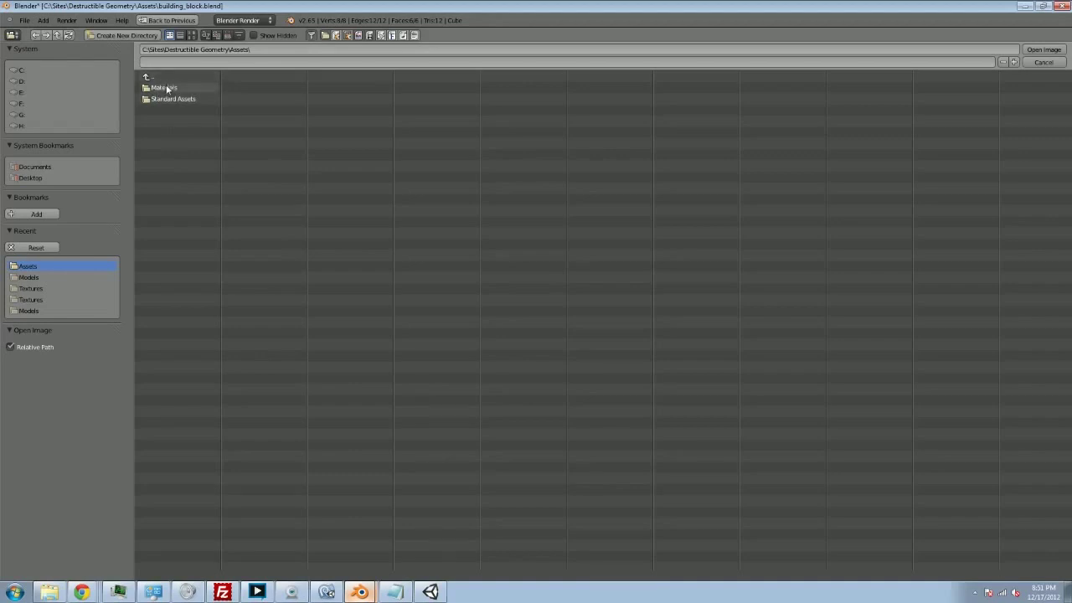
{"action": "left_click", "coordinate": [1043, 63]}
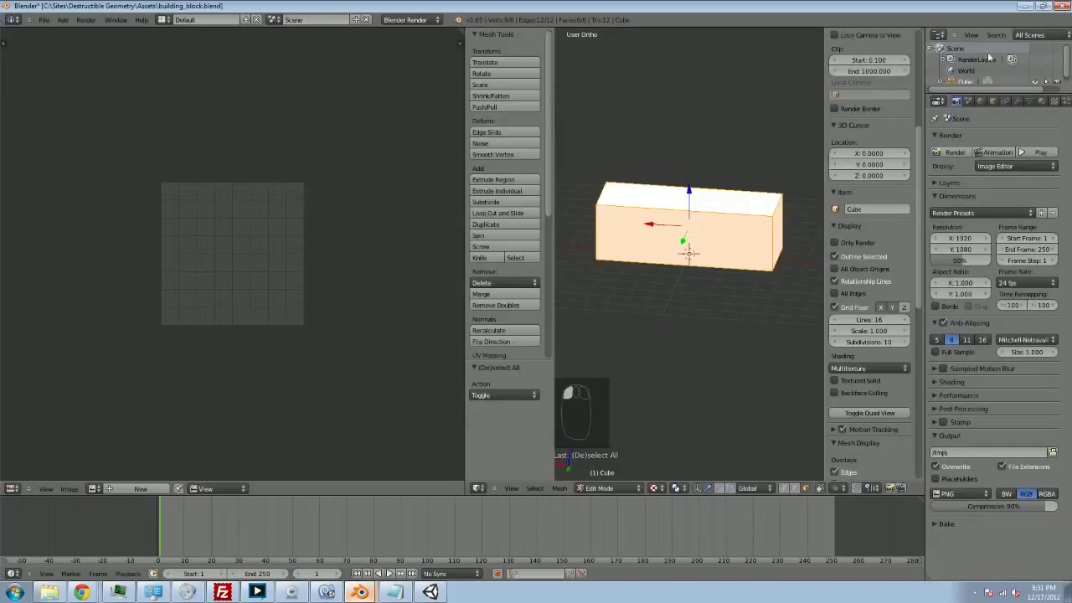
Look up the building_block2.png texture in the project's Assets folder in Windows Explorer and return to Blender.
{"action": "left_click", "coordinate": [52, 594]}
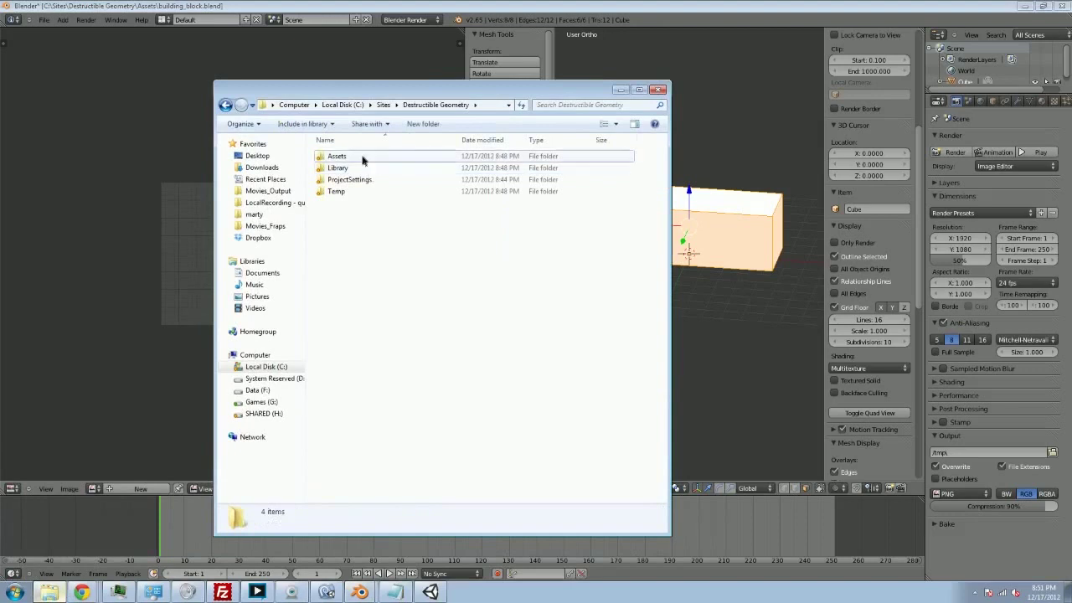
{"action": "double_click", "coordinate": [364, 158]}
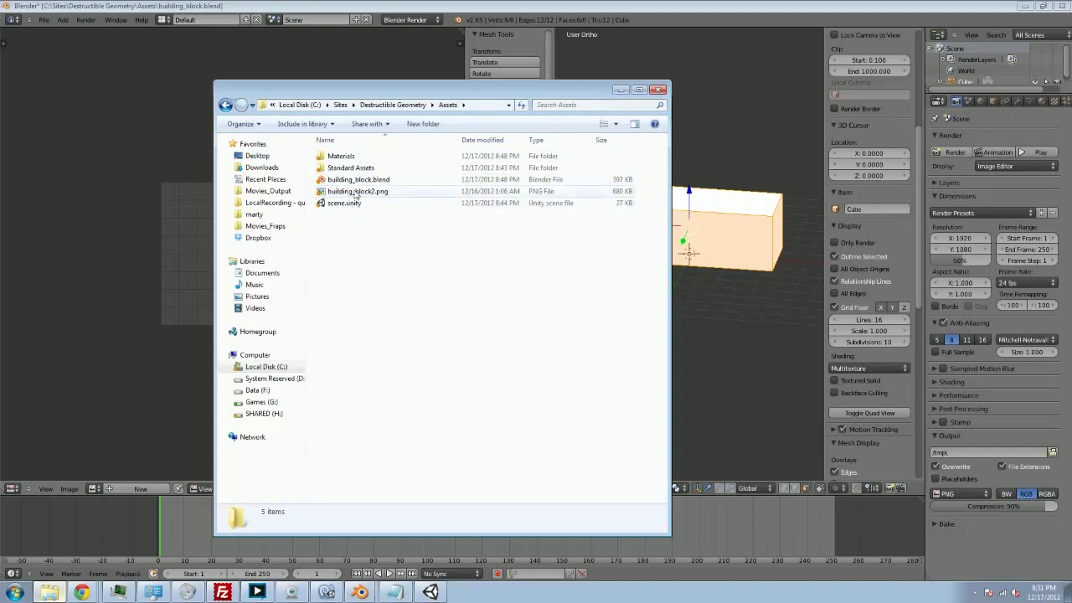
{"action": "left_click", "coordinate": [355, 194]}
{"action": "left_click", "coordinate": [430, 242]}
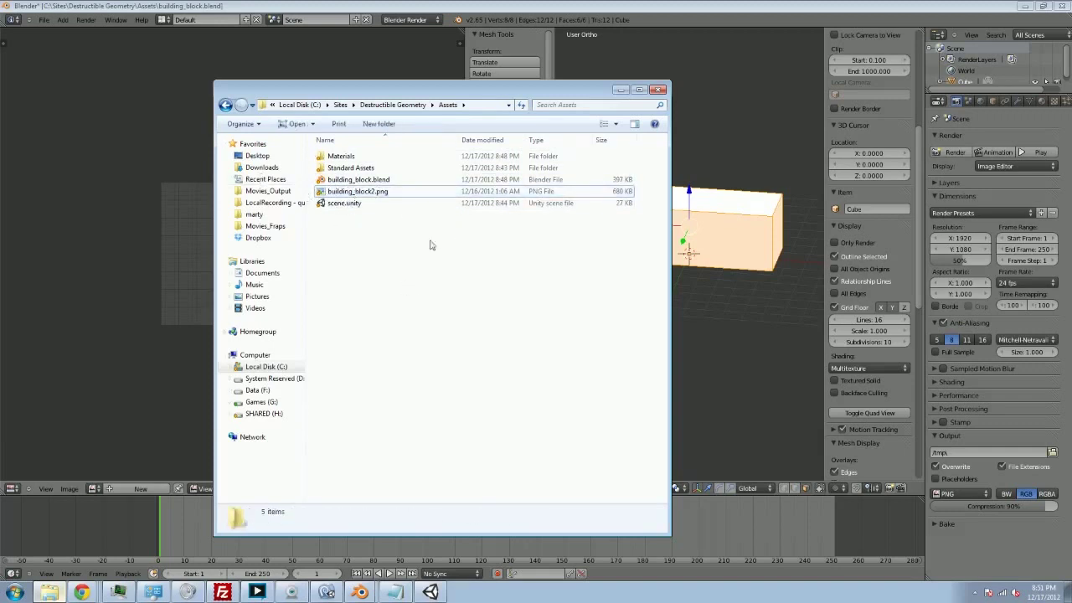
{"action": "left_click", "coordinate": [531, 10]}
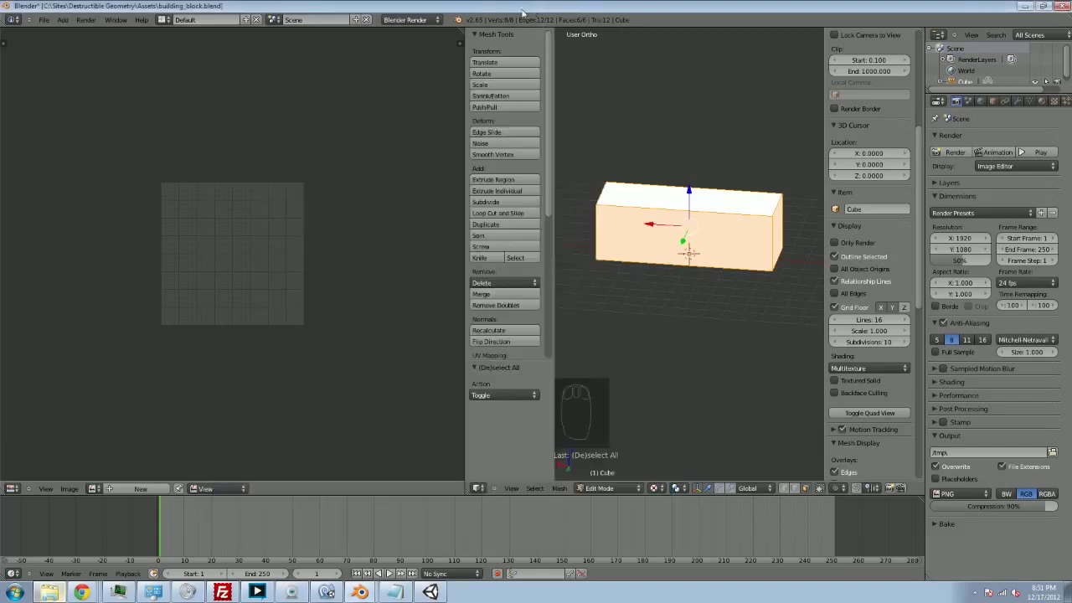
Open building_block2.png from the Assets folder as the block's texture in the UV/Image Editor, and deselect all faces.
{"action": "left_click", "coordinate": [68, 489]}
{"action": "left_click", "coordinate": [84, 468]}
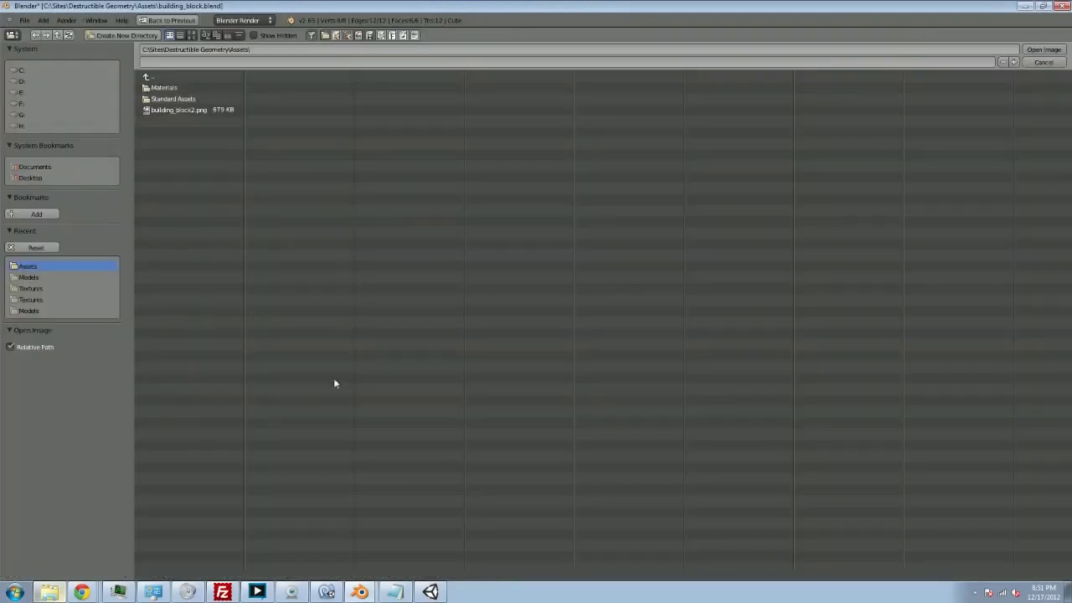
{"action": "left_click", "coordinate": [206, 110]}
{"action": "left_click", "coordinate": [1043, 49]}
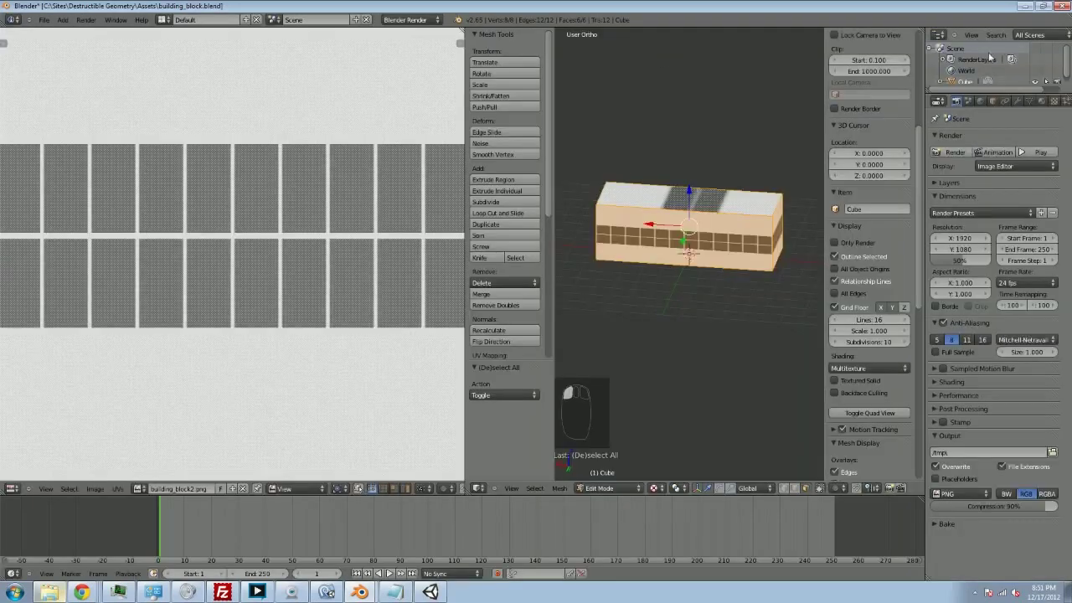
{"action": "scroll", "coordinate": [371, 189], "scroll_direction": "down", "scroll_amount": 4}
{"action": "scroll", "coordinate": [313, 227], "scroll_direction": "up", "scroll_amount": 2}
{"action": "scroll", "coordinate": [243, 234], "scroll_direction": "down", "scroll_amount": 1}
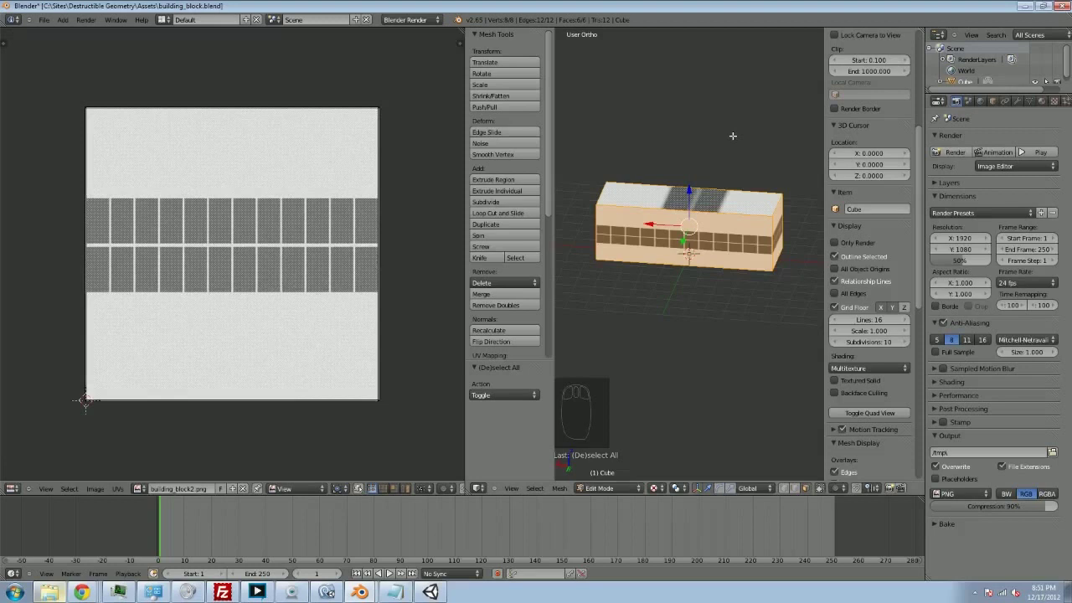
{"action": "key", "text": "a"}
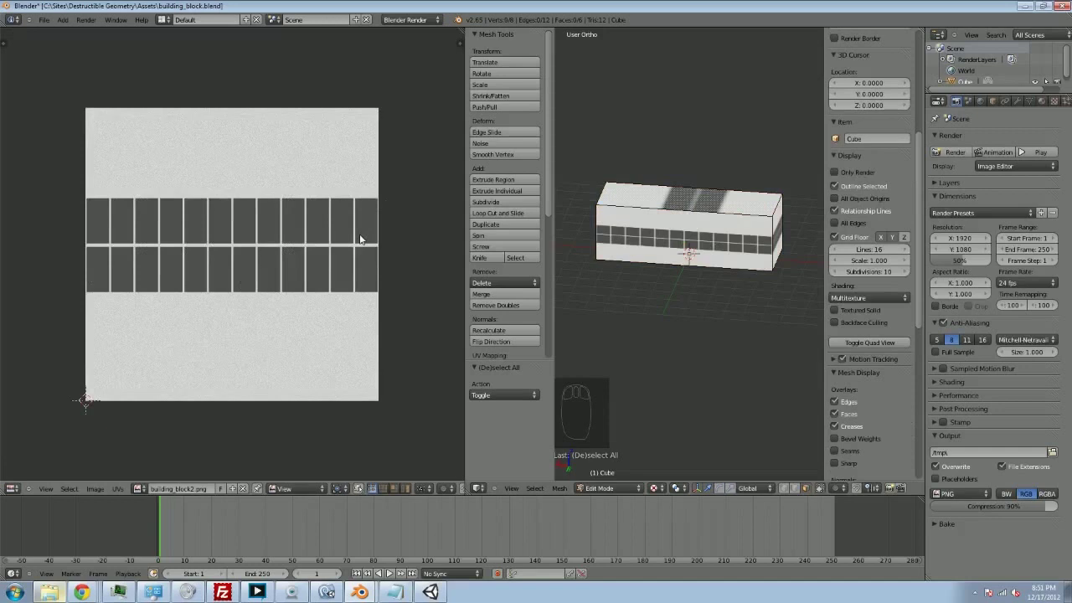
Switch to the Kittenzilla 3 game in the browser and examine the window texture on the buildings' walls up close.
{"action": "left_click", "coordinate": [113, 525]}
{"action": "left_click", "coordinate": [581, 317]}
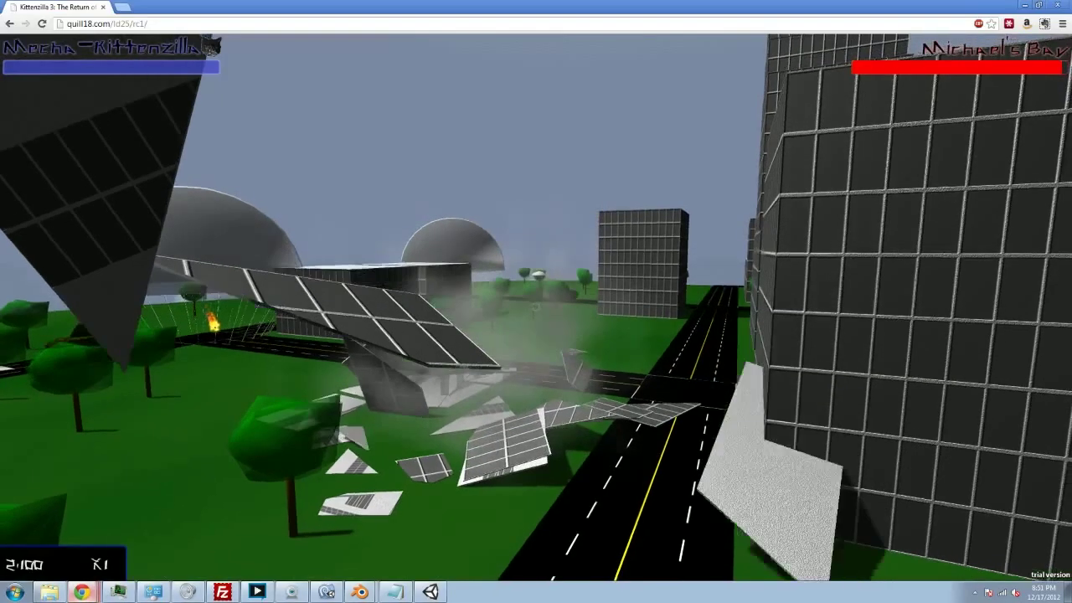
{"action": "key", "text": "Escape"}
{"action": "left_click", "coordinate": [541, 292]}
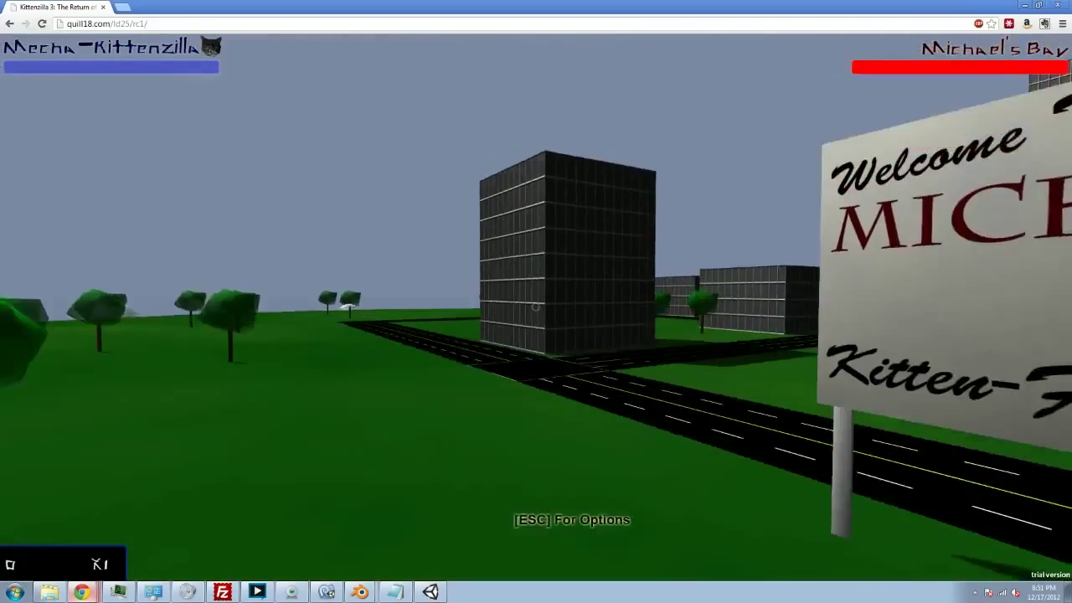
{"action": "key", "text": "w"}
{"action": "key", "text": "space"}
{"action": "key", "text": "space"}
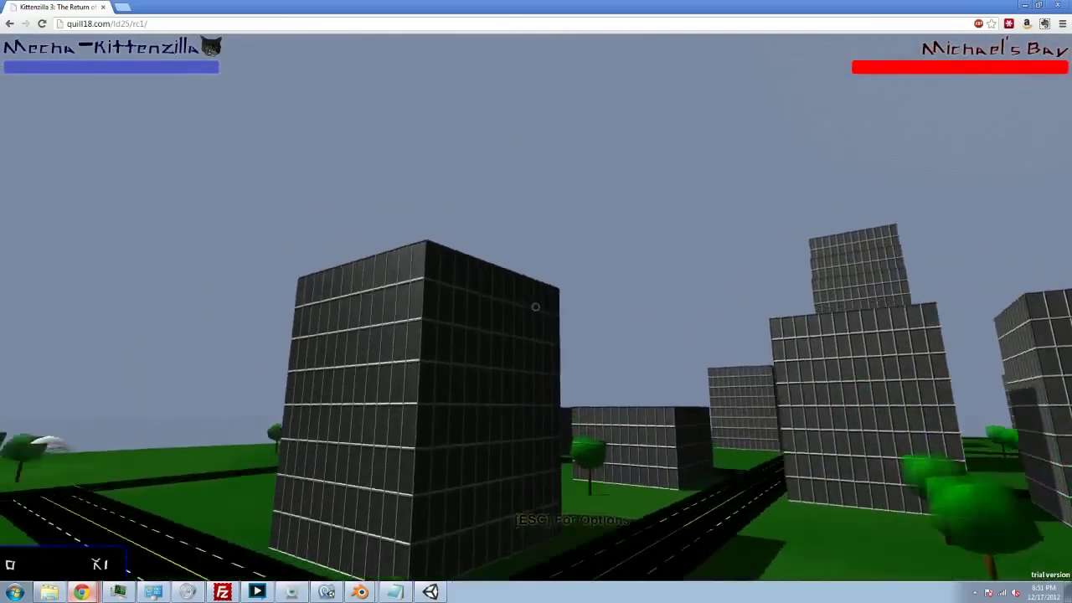
{"action": "key", "text": "w"}
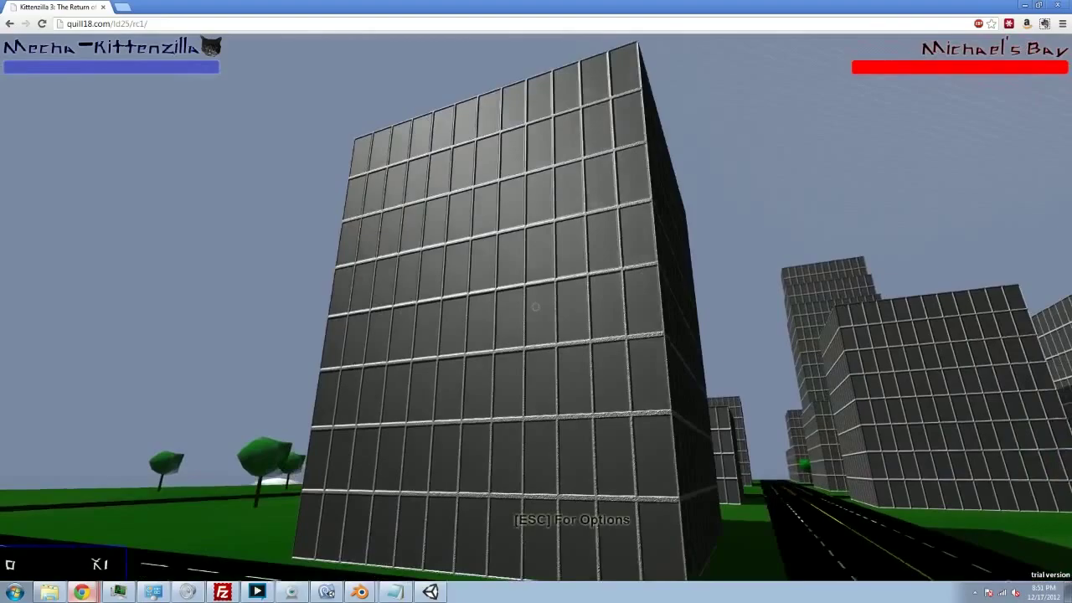
{"action": "key", "text": "w"}
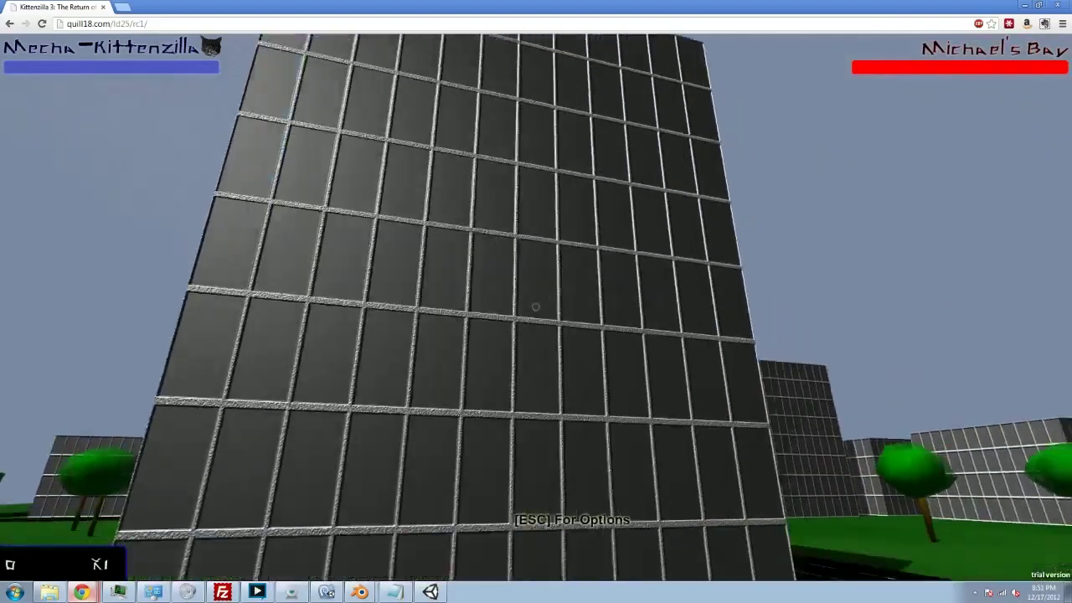
{"action": "key", "text": "w"}
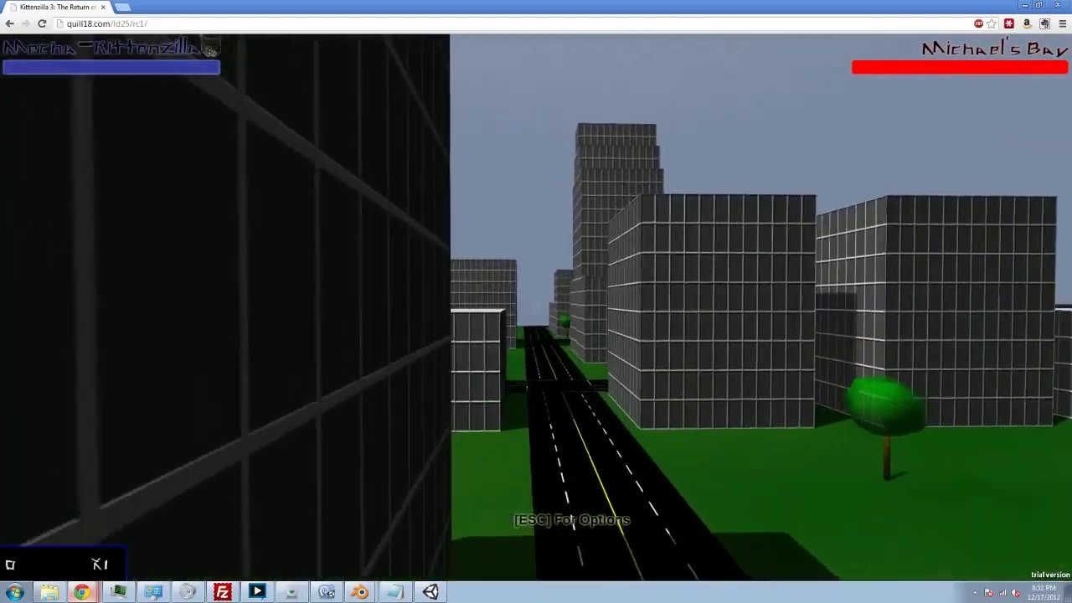
{"action": "key", "text": "w"}
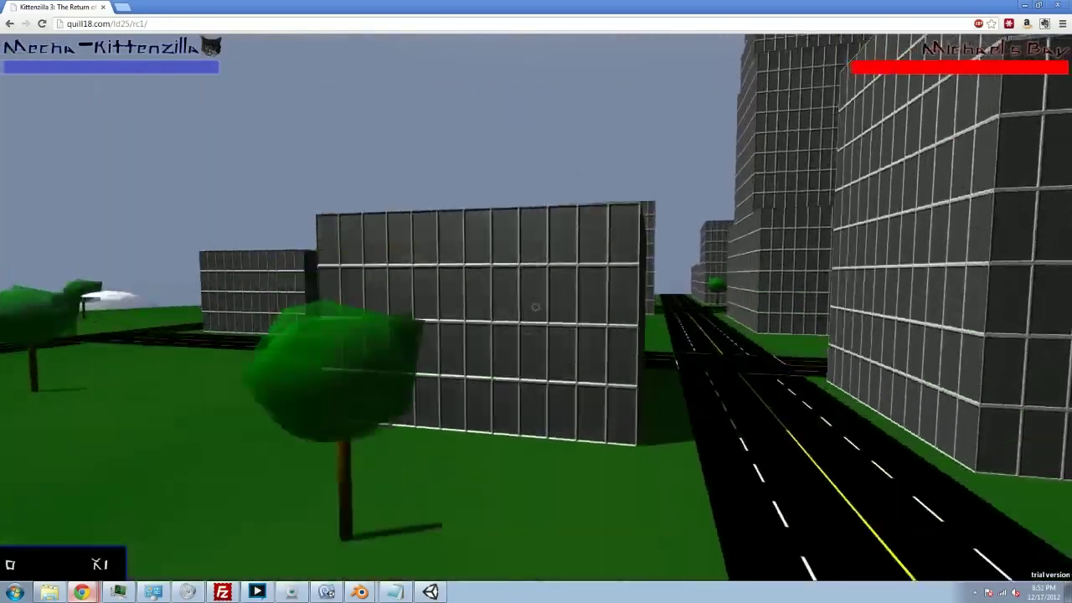
Examine the buildings' roof texture in the game from above, pause the game and return to Blender.
{"action": "key", "text": "w"}
{"action": "key", "text": "space"}
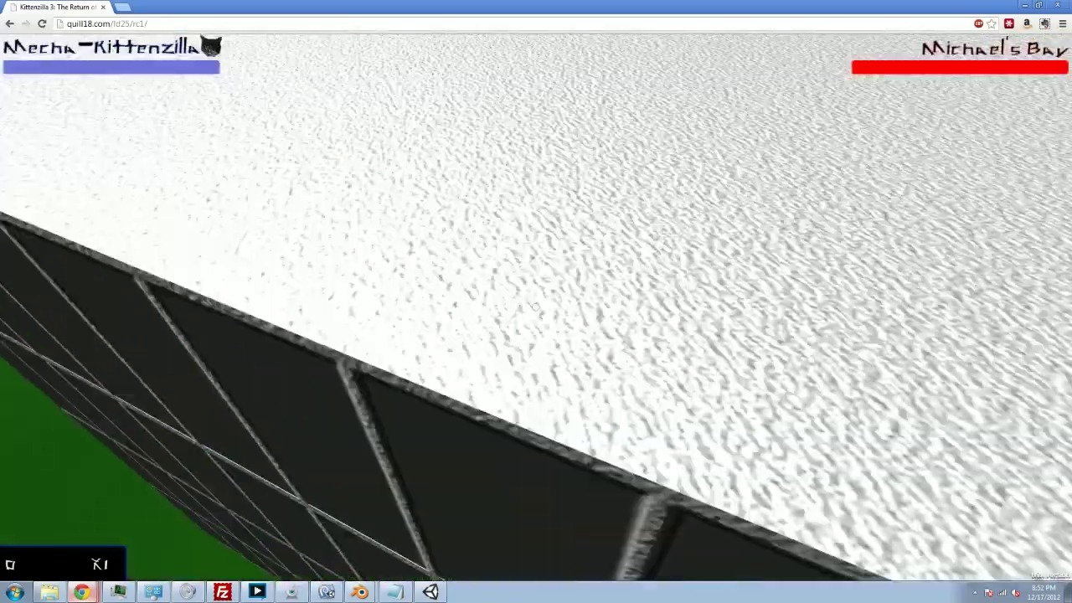
{"action": "key", "text": "w"}
{"action": "key", "text": "space"}
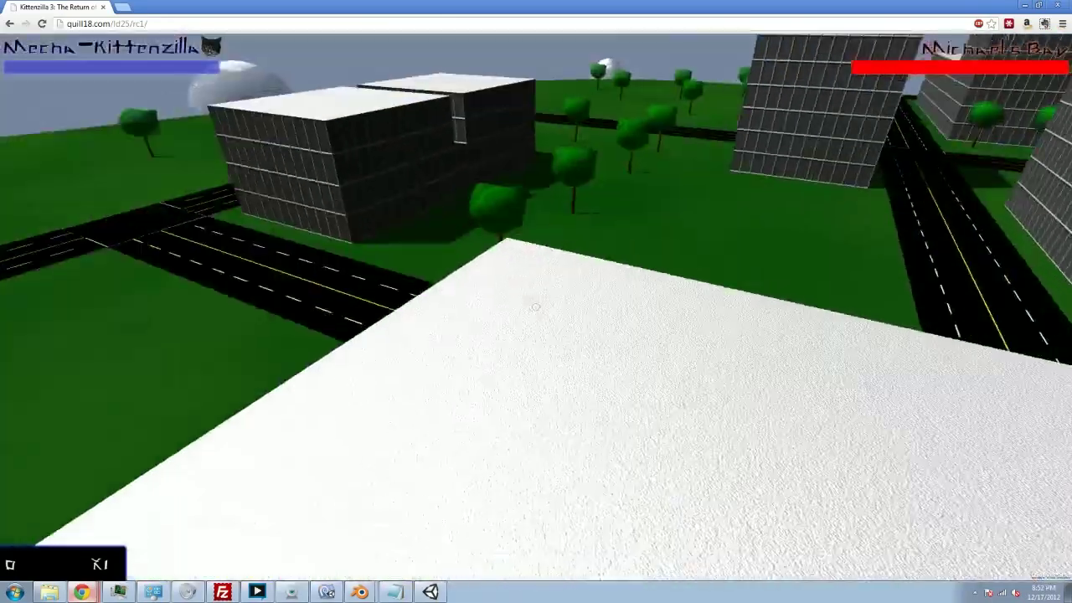
{"action": "key", "text": "w"}
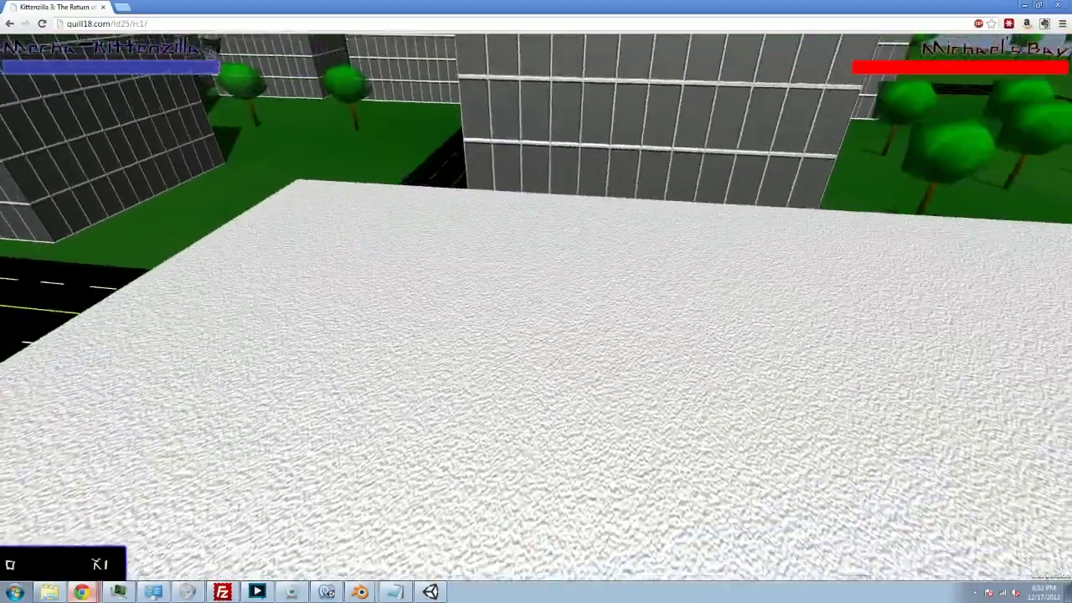
{"action": "key", "text": "w"}
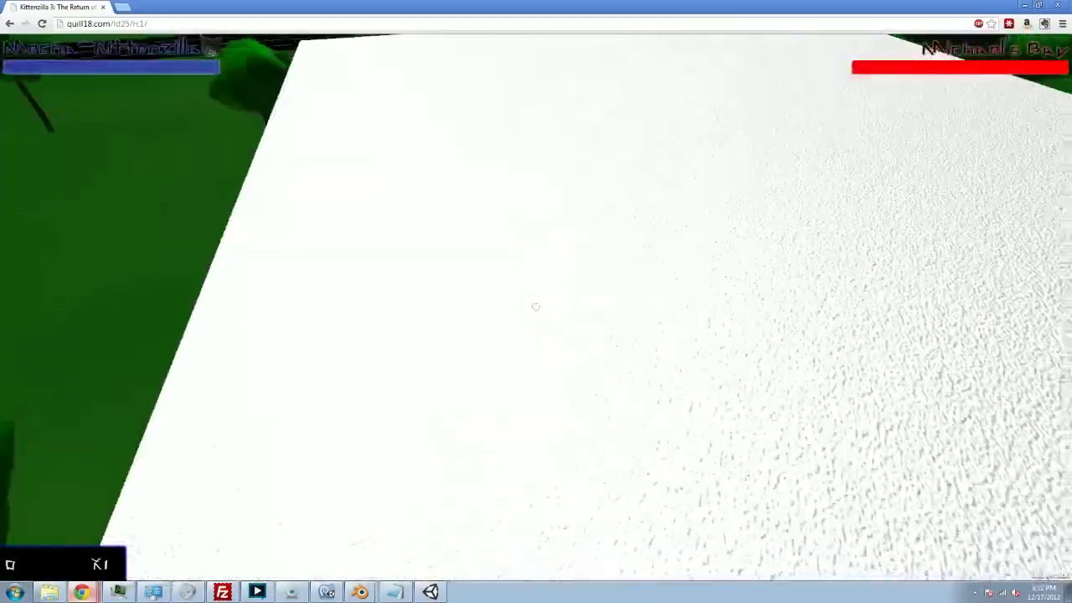
{"action": "key", "text": "space"}
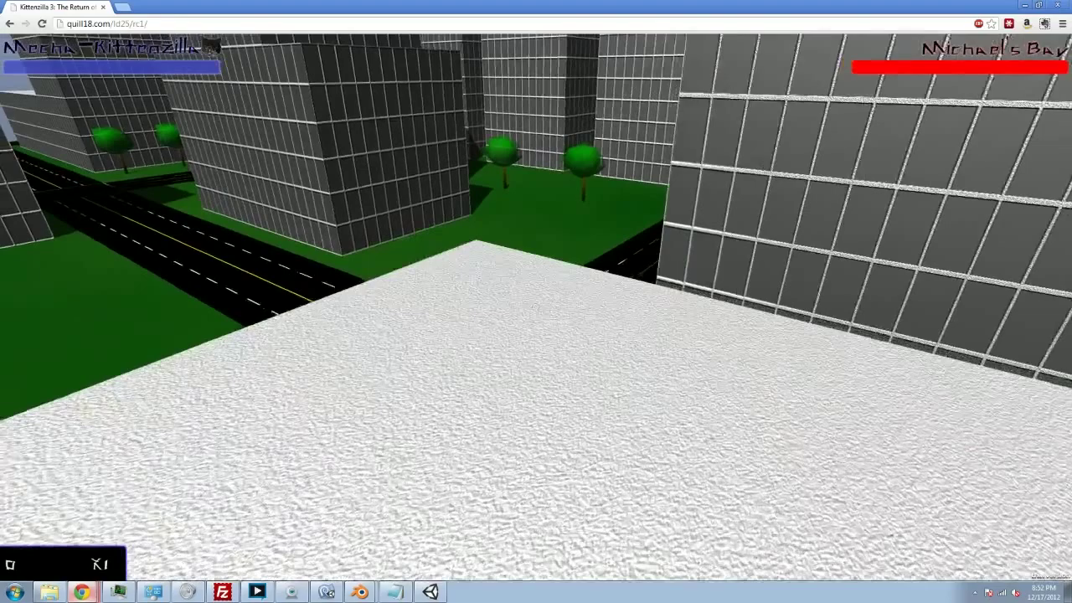
{"action": "key", "text": "Escape"}
{"action": "key", "text": "alt+Tab"}
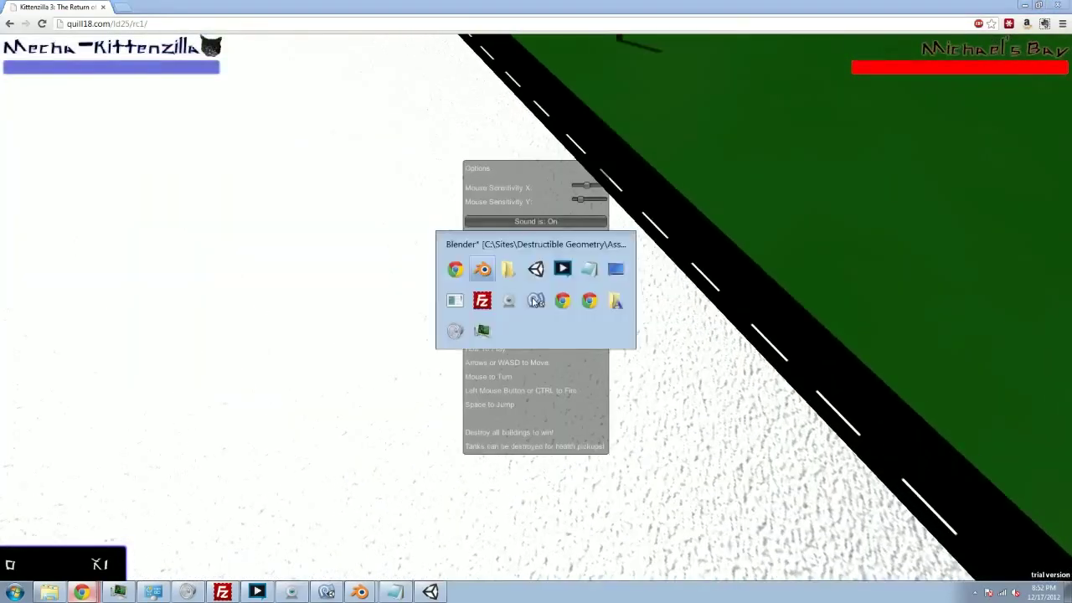
{"action": "key", "text": "alt+Tab"}
{"action": "key", "text": "alt+Tab"}
{"action": "key", "text": "alt+shift+Tab"}
{"action": "key", "text": "alt+shift+Tab"}
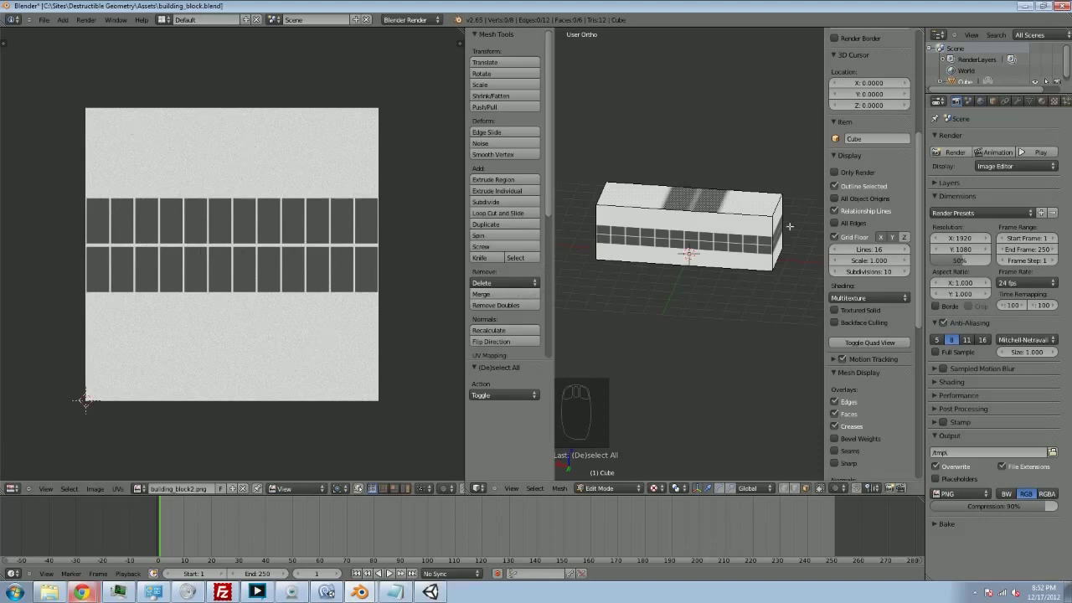
Save the textured block over the existing building_block.blend file.
{"action": "middle_click_drag", "start_coordinate": [752, 330], "coordinate": [633, 296]}
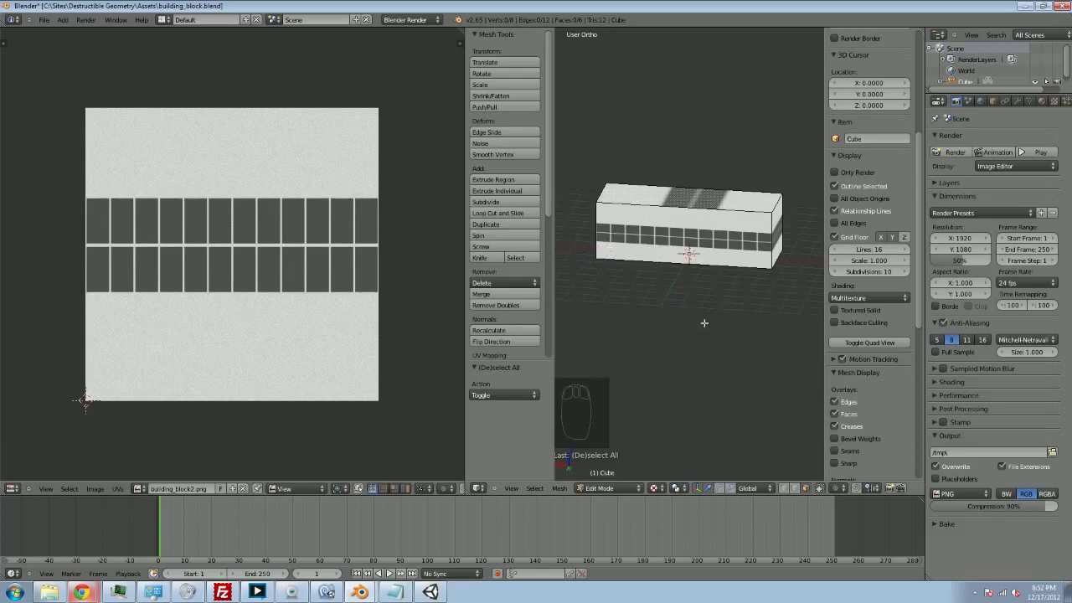
{"action": "key", "text": "a"}
{"action": "key", "text": "a"}
{"action": "mouse_move", "coordinate": [709, 319]}
{"action": "middle_mouse_down"}
{"action": "mouse_move", "coordinate": [754, 255]}
{"action": "mouse_move", "coordinate": [750, 320]}
{"action": "mouse_move", "coordinate": [723, 313]}
{"action": "mouse_move", "coordinate": [758, 343]}
{"action": "mouse_move", "coordinate": [696, 306]}
{"action": "middle_mouse_up"}
{"action": "key", "text": "ctrl+s"}
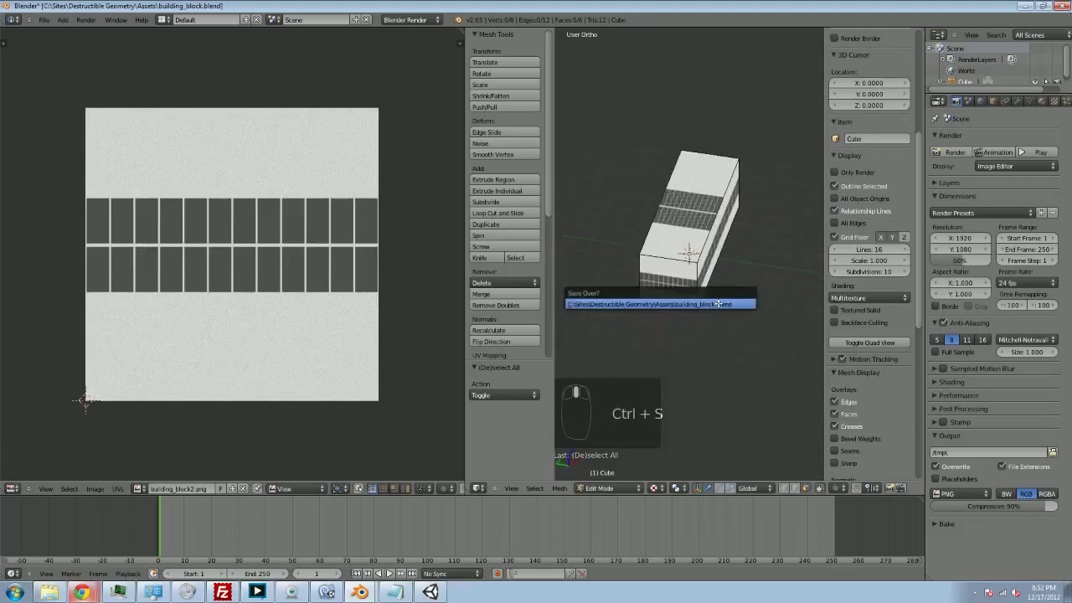
{"action": "left_click", "coordinate": [718, 304]}
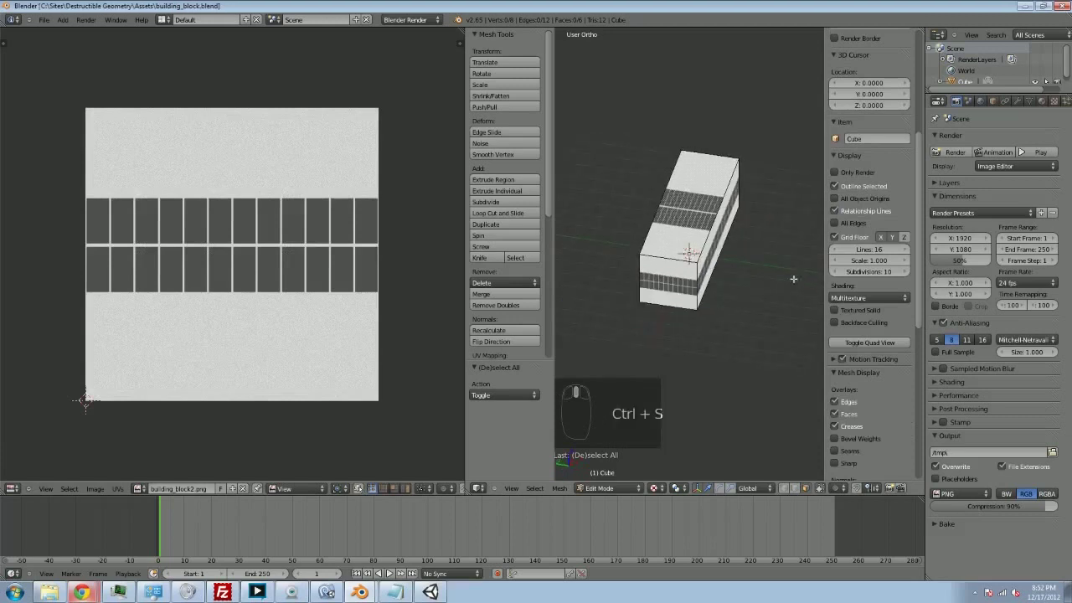
Switch to Unity and examine the texture on the reimported building_block from several angles in the Scene view.
{"action": "left_click", "coordinate": [428, 593]}
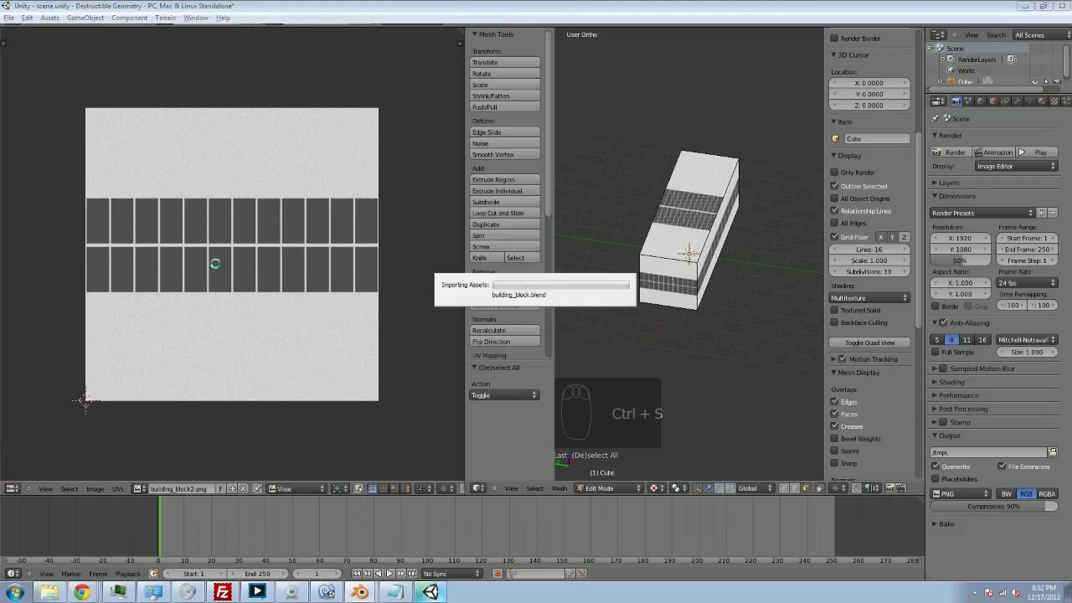
{"action": "key", "text": "f"}
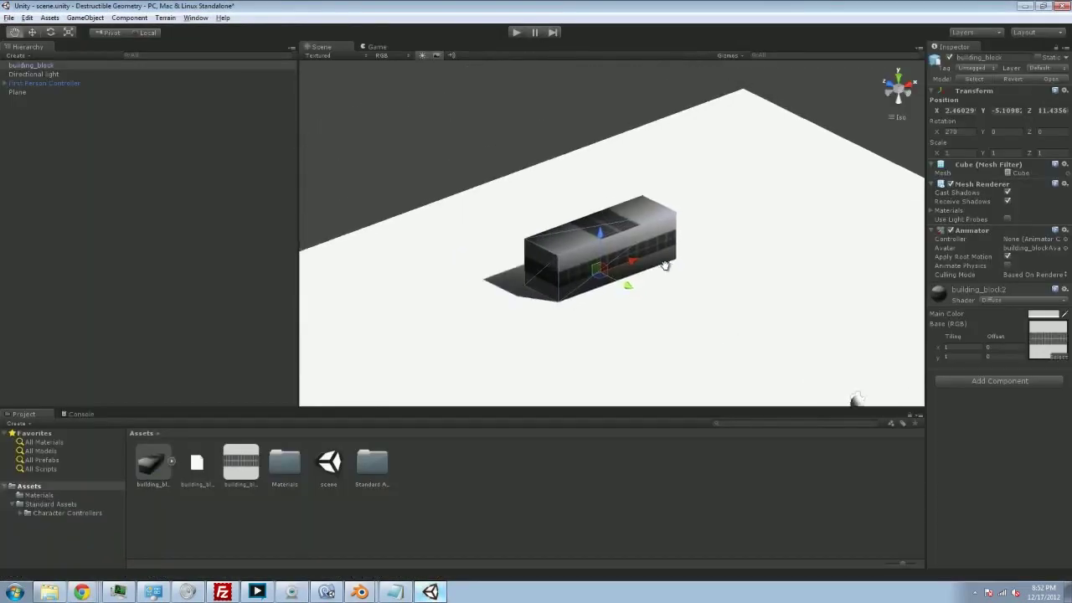
{"action": "right_click_drag", "start_coordinate": [791, 320], "coordinate": [751, 301]}
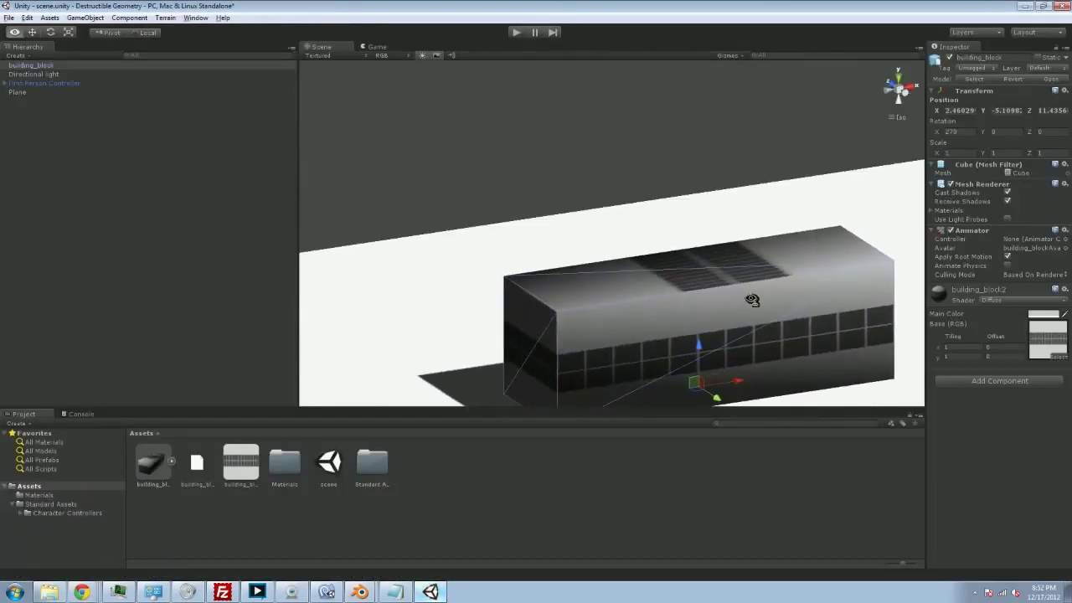
{"action": "middle_click_drag", "start_coordinate": [771, 324], "coordinate": [634, 235]}
{"action": "scroll", "coordinate": [610, 201], "scroll_direction": "down", "scroll_amount": 8}
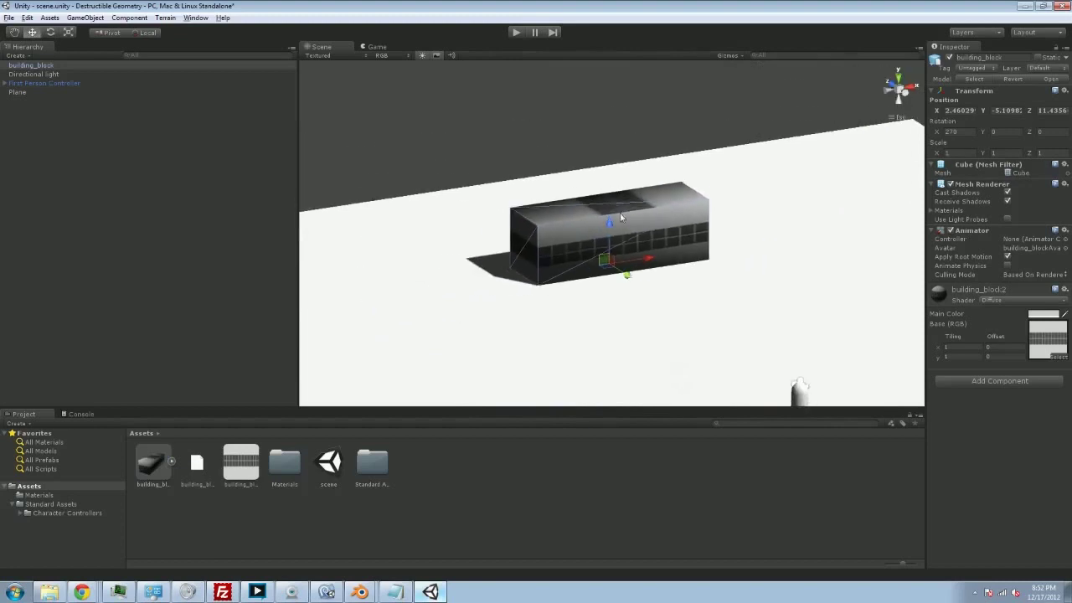
{"action": "middle_click_drag", "start_coordinate": [690, 291], "coordinate": [644, 287]}
{"action": "right_click_drag", "start_coordinate": [644, 287], "coordinate": [715, 316]}
Switch to Blender, select the block's end wall and the adjoining long side wall together, and unwrap both faces.
{"action": "key", "text": "alt+Tab"}
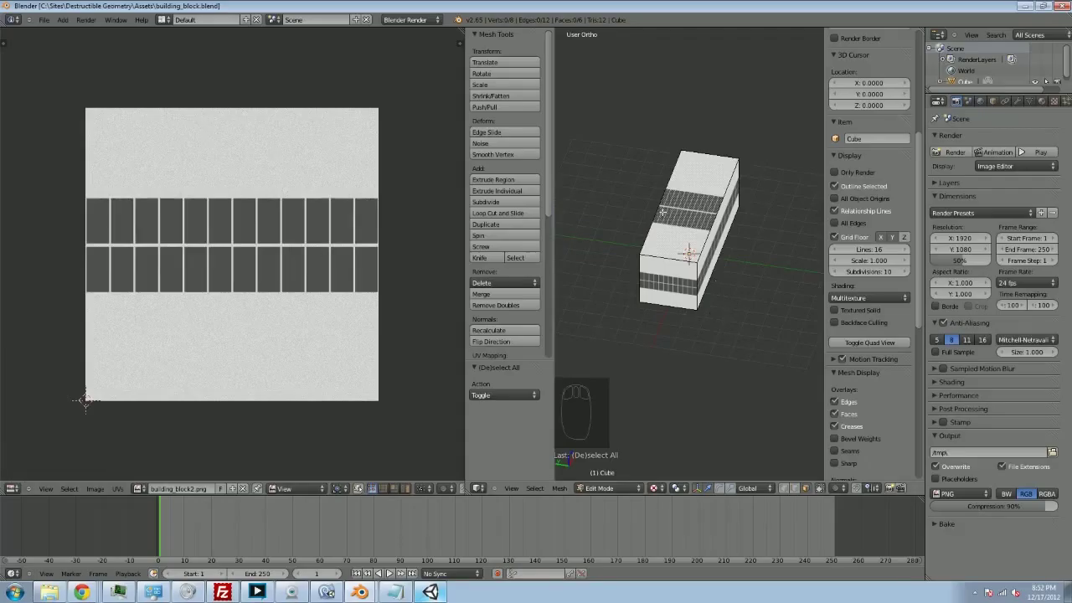
{"action": "middle_click_drag", "start_coordinate": [678, 271], "coordinate": [648, 186]}
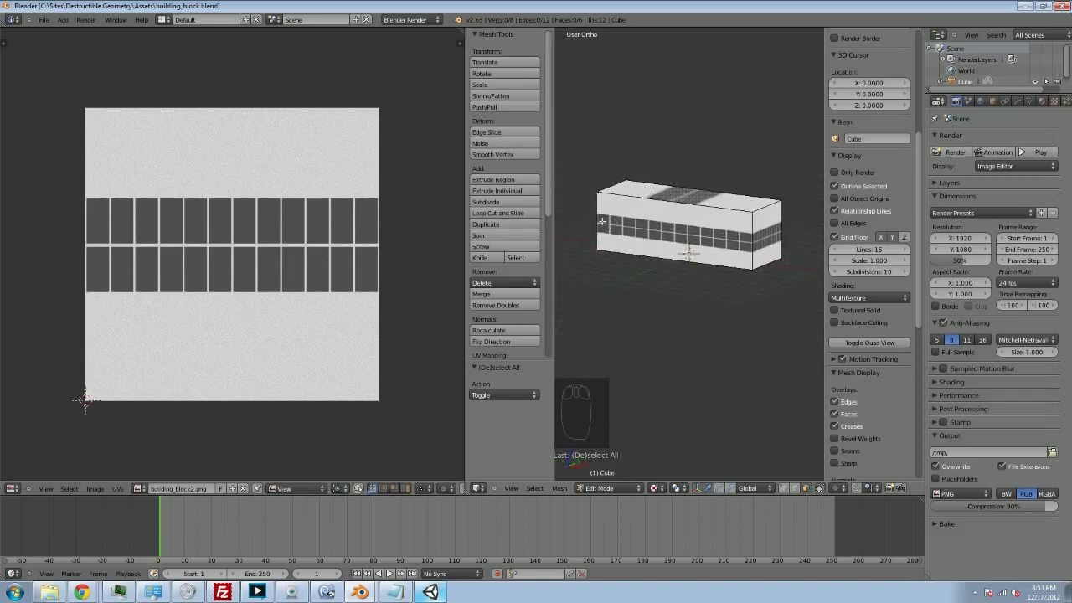
{"action": "middle_click_drag", "start_coordinate": [601, 221], "coordinate": [705, 277]}
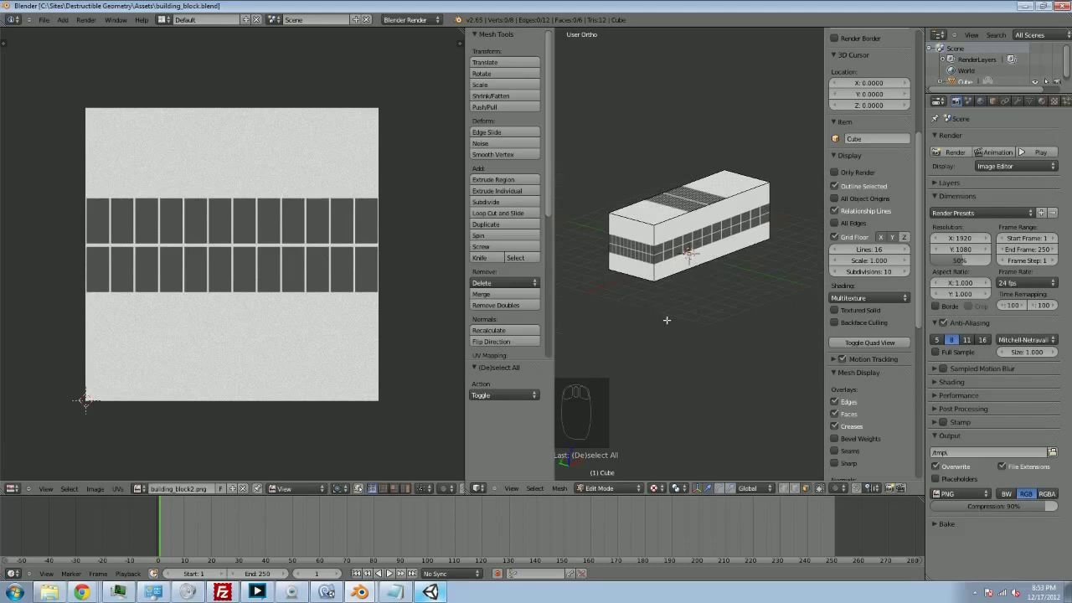
{"action": "right_click", "coordinate": [626, 242]}
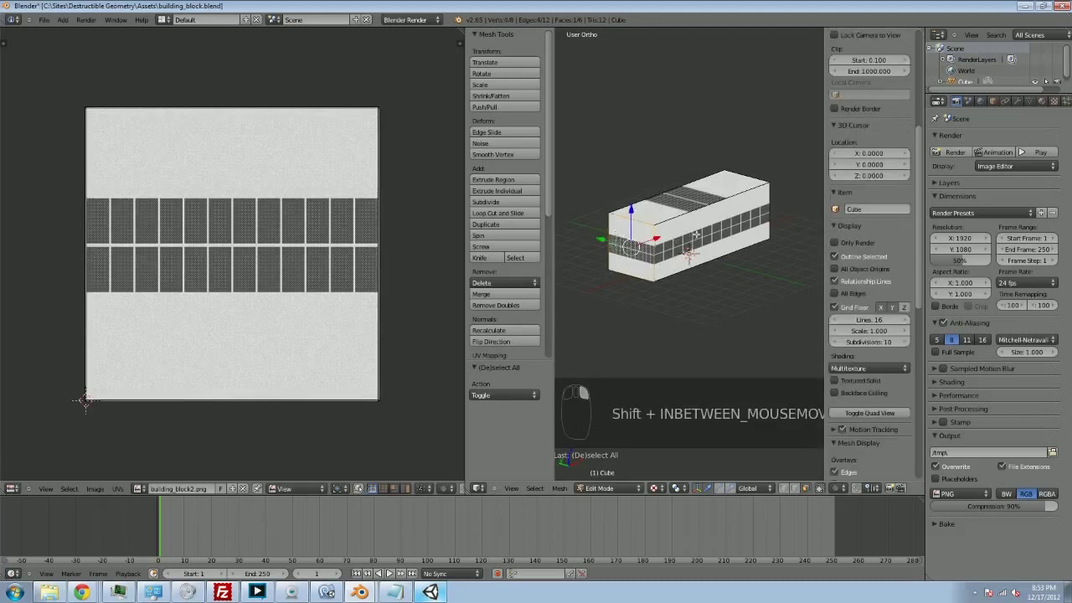
{"action": "right_click", "coordinate": [723, 219], "text": "shift"}
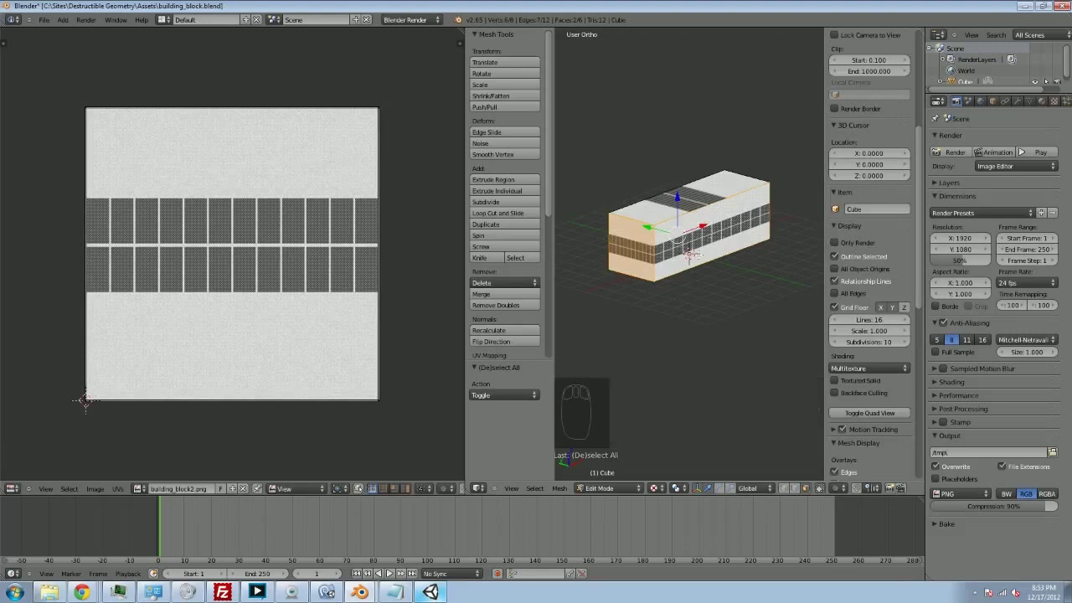
{"action": "key", "text": "u"}
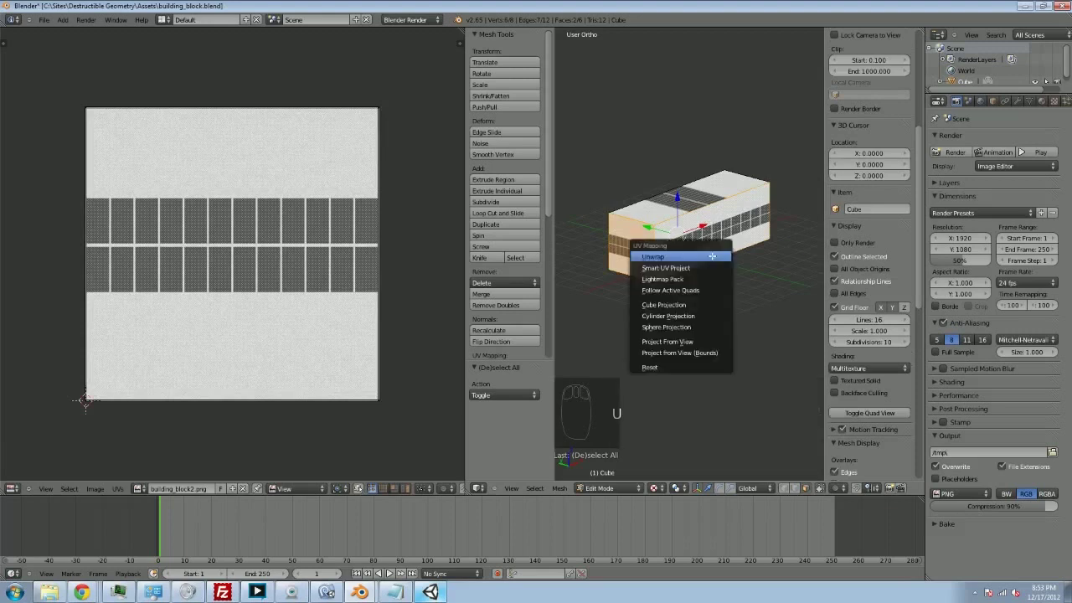
{"action": "left_click", "coordinate": [675, 259]}
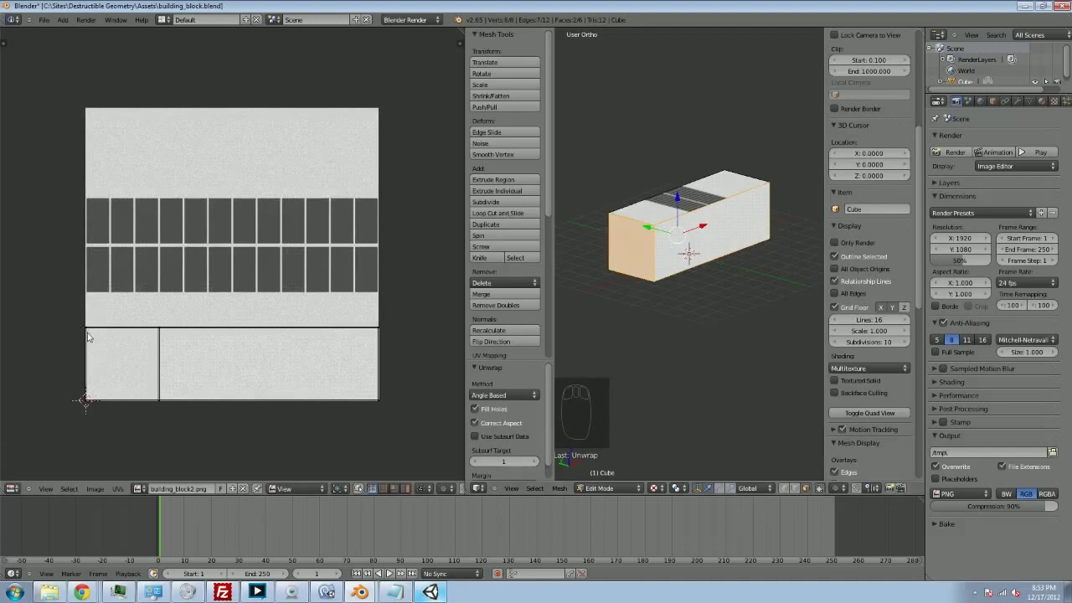
Check each wall's UV island, reselect both walls, and move their UVs up along Y onto the bottom edge of the window band.
{"action": "right_click", "coordinate": [647, 252]}
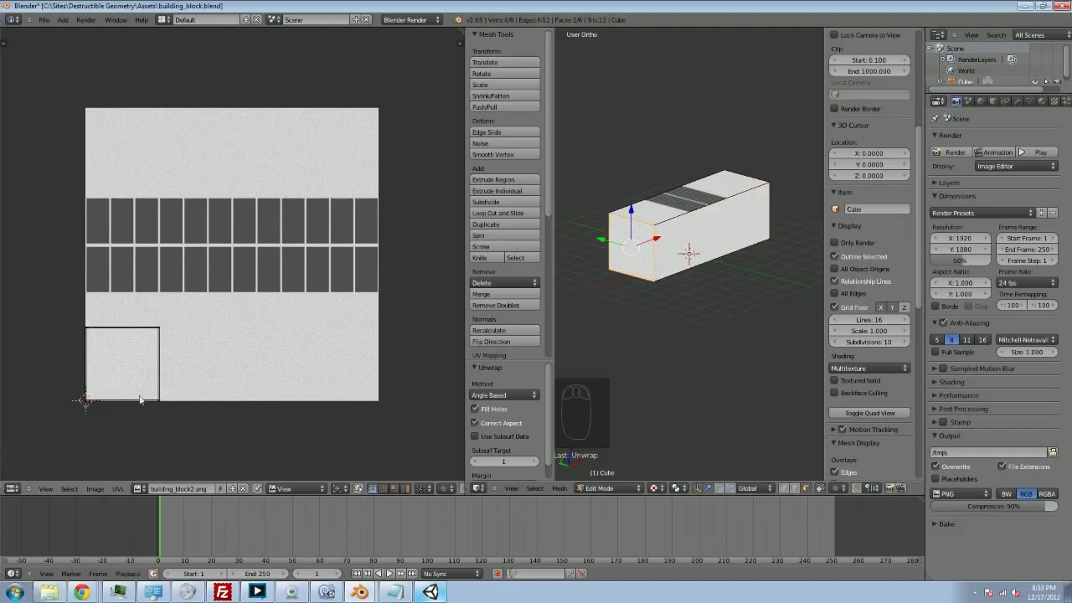
{"action": "right_click", "coordinate": [725, 219]}
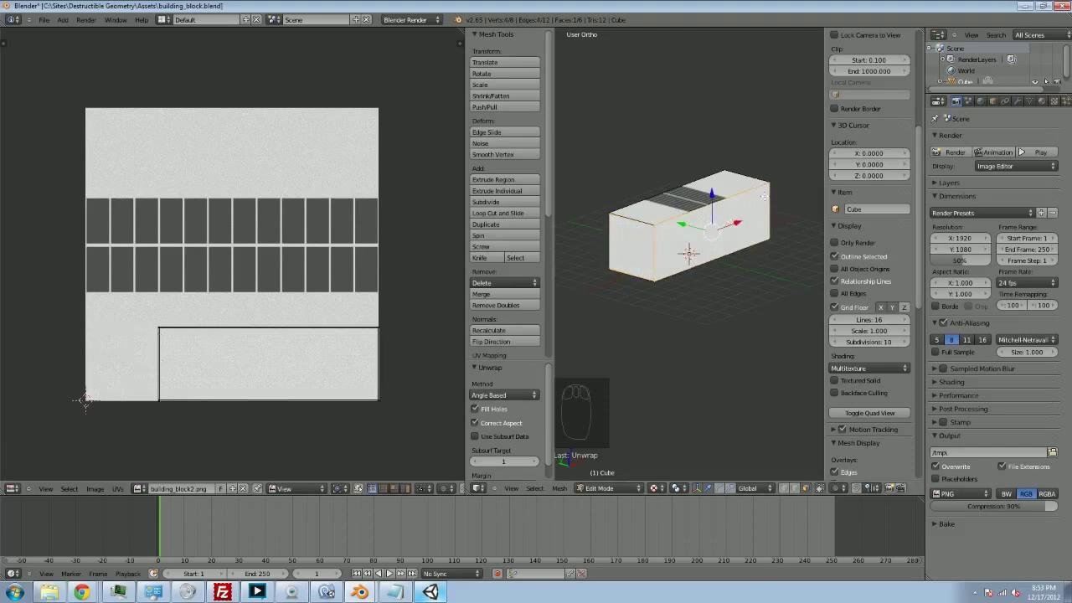
{"action": "right_click", "coordinate": [637, 245]}
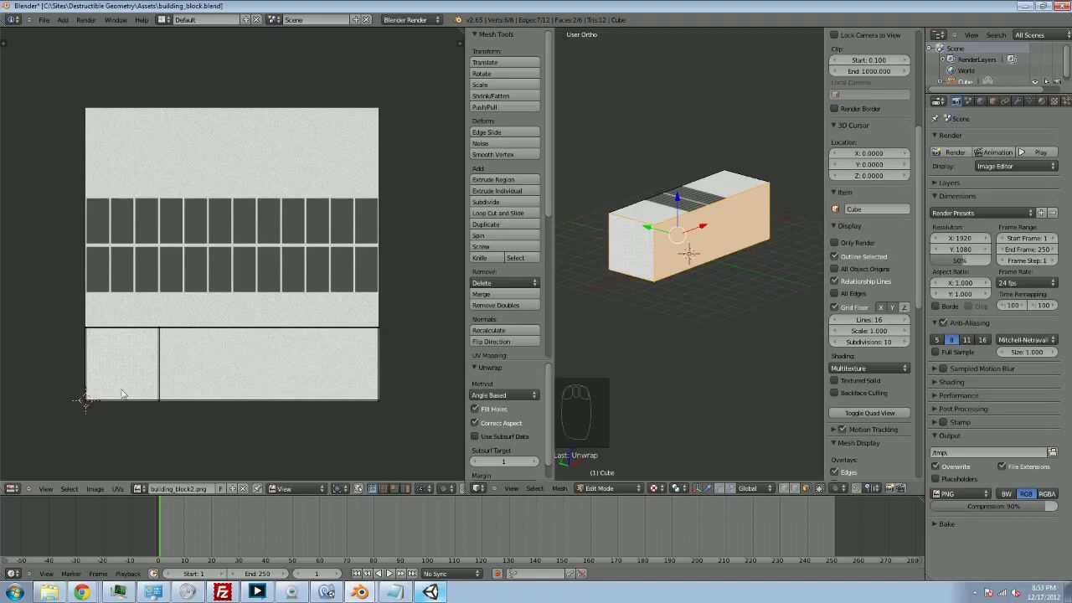
{"action": "key", "text": "a"}
{"action": "key", "text": "g"}
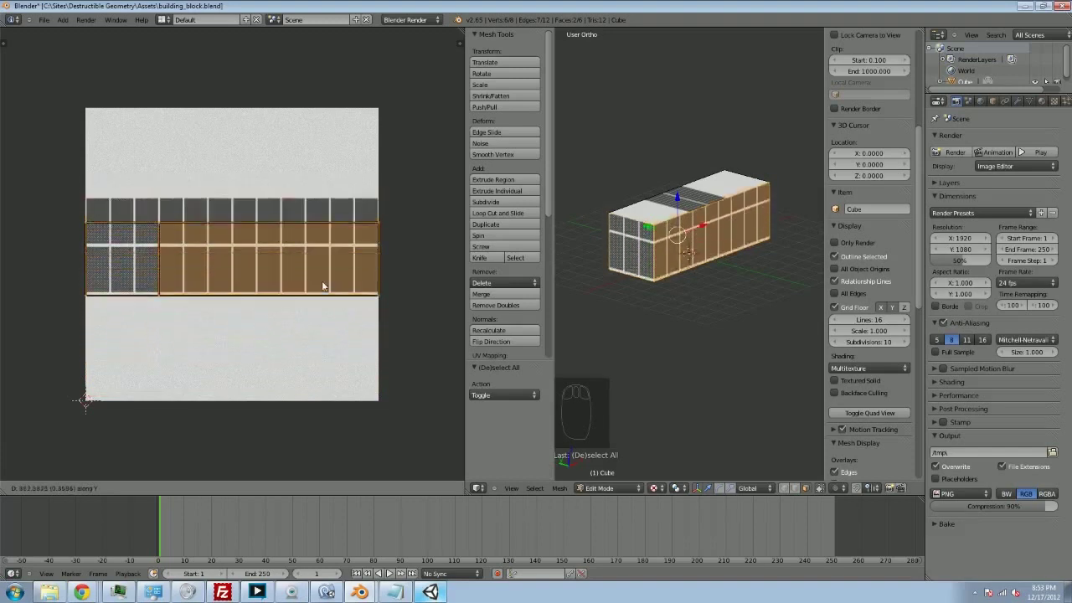
{"action": "left_click", "coordinate": [331, 287]}
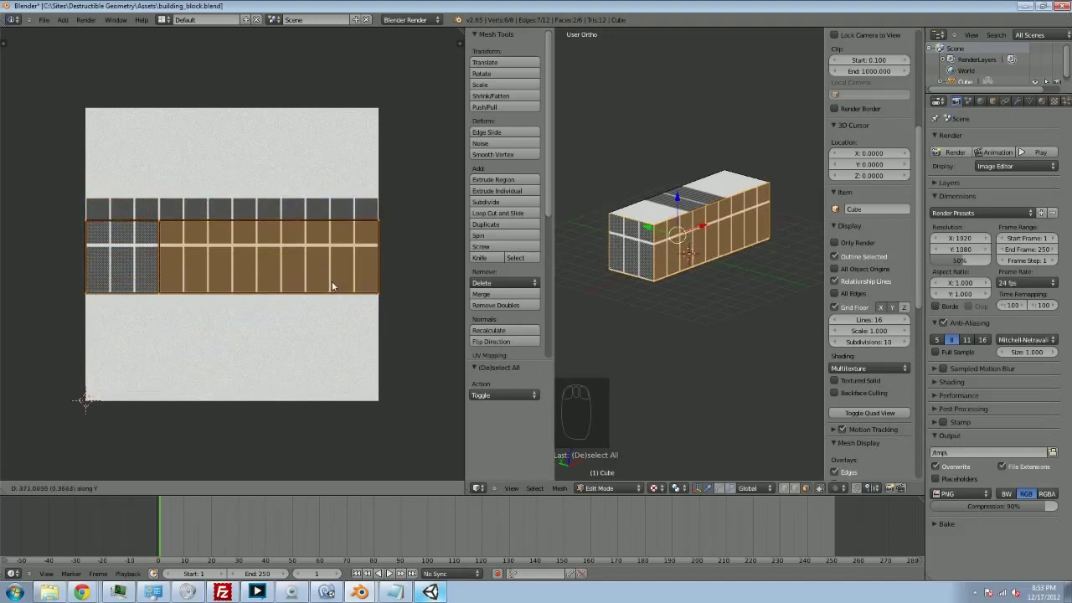
Move only the upper edge vertices of the two walls' UVs up about 0.082 along Y to the top of the window band.
{"action": "key", "text": "a"}
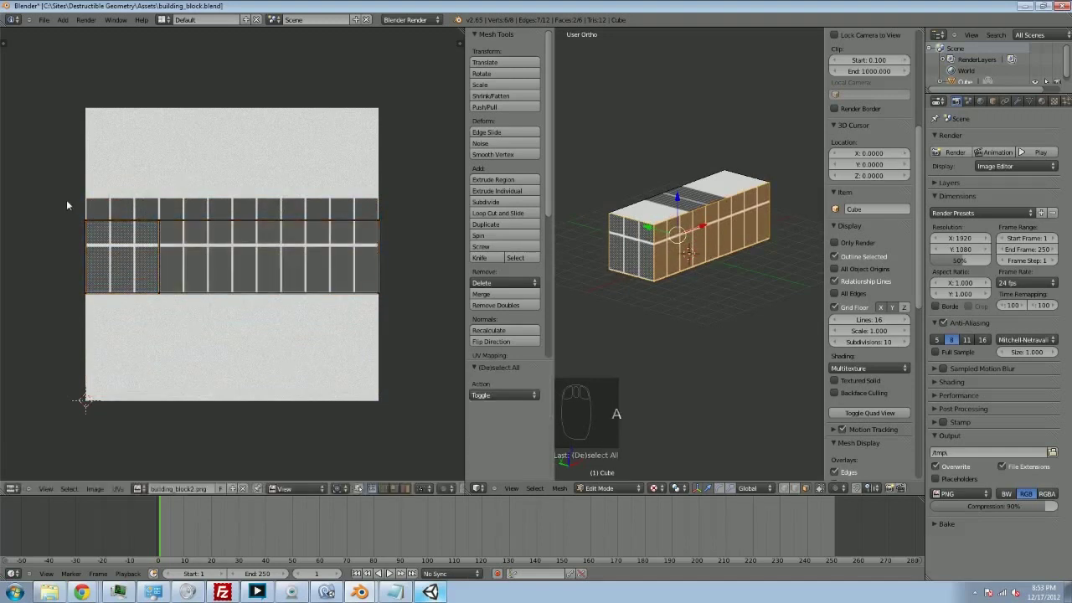
{"action": "key", "text": "b"}
{"action": "left_click_drag", "start_coordinate": [62, 189], "coordinate": [432, 241]}
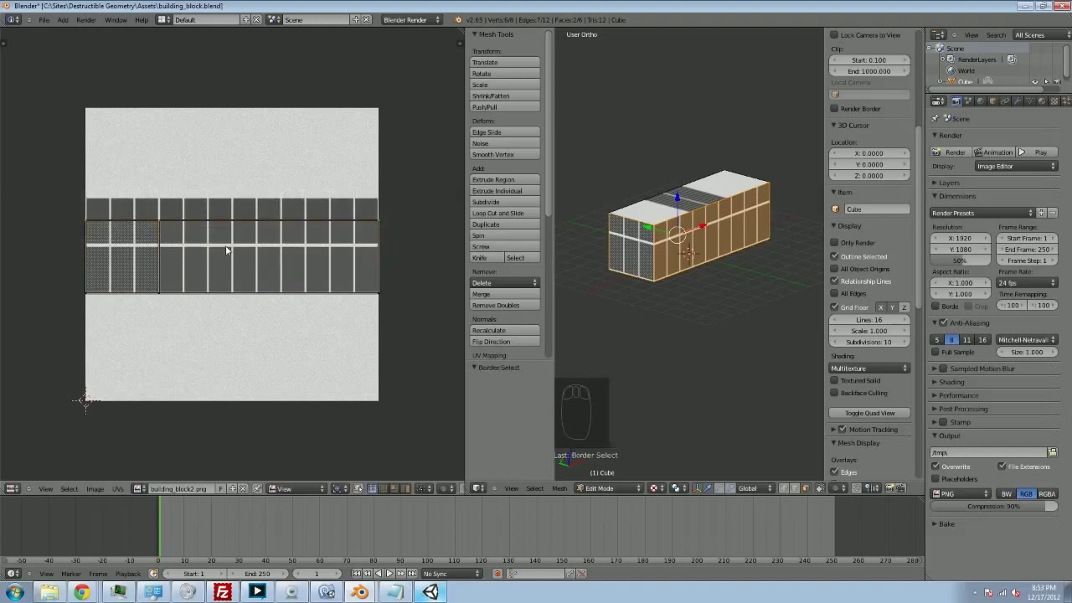
{"action": "key", "text": "g"}
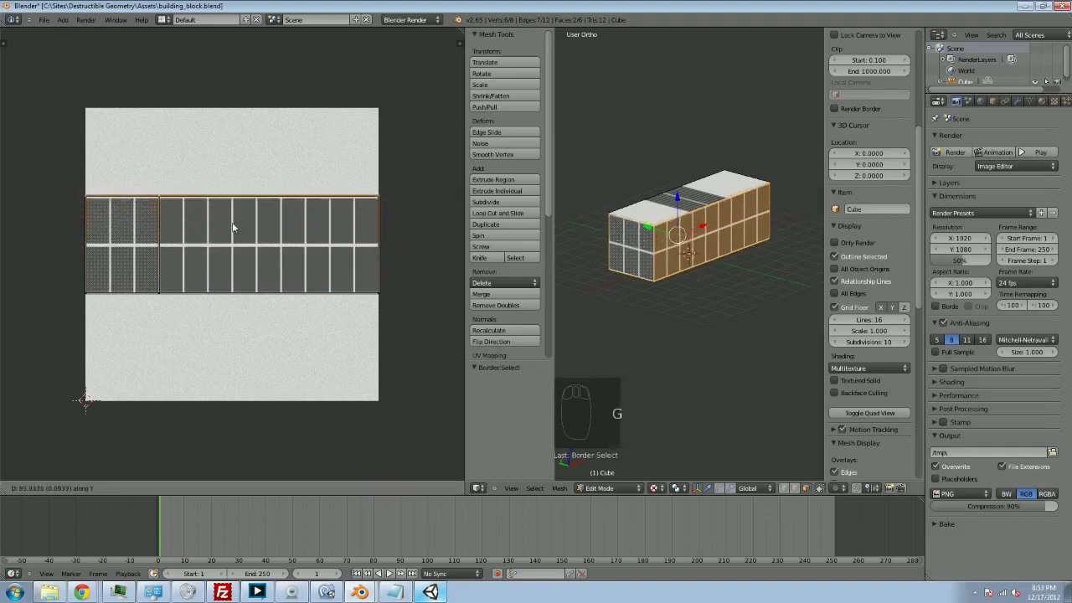
{"action": "left_click", "coordinate": [233, 227]}
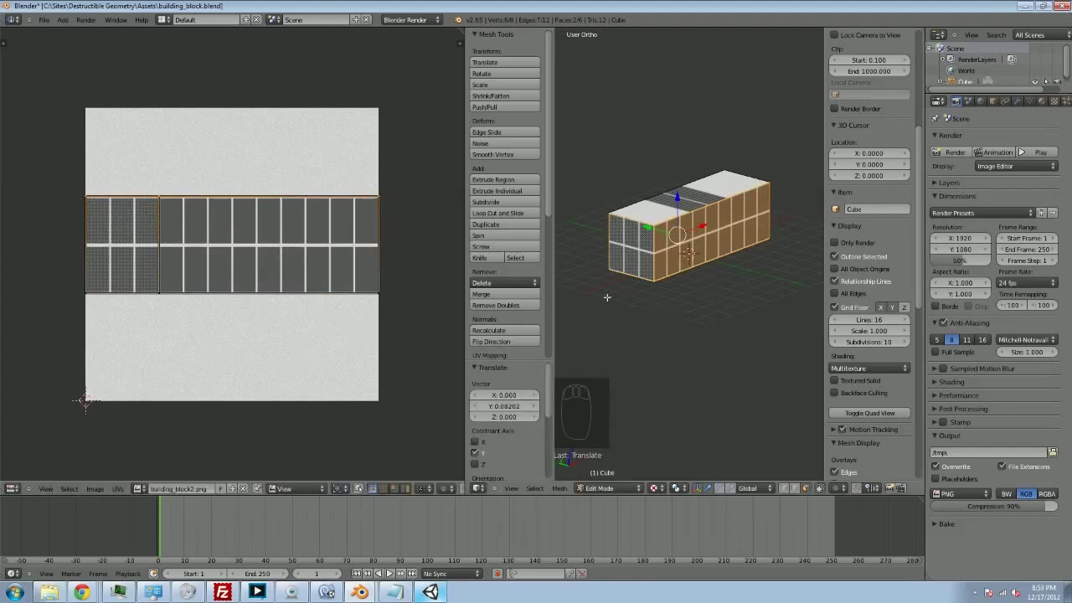
Select the remaining end wall and long side wall on the block's opposite side and unwrap them together.
{"action": "middle_click_drag", "start_coordinate": [709, 433], "coordinate": [628, 259]}
{"action": "right_click", "coordinate": [634, 241]}
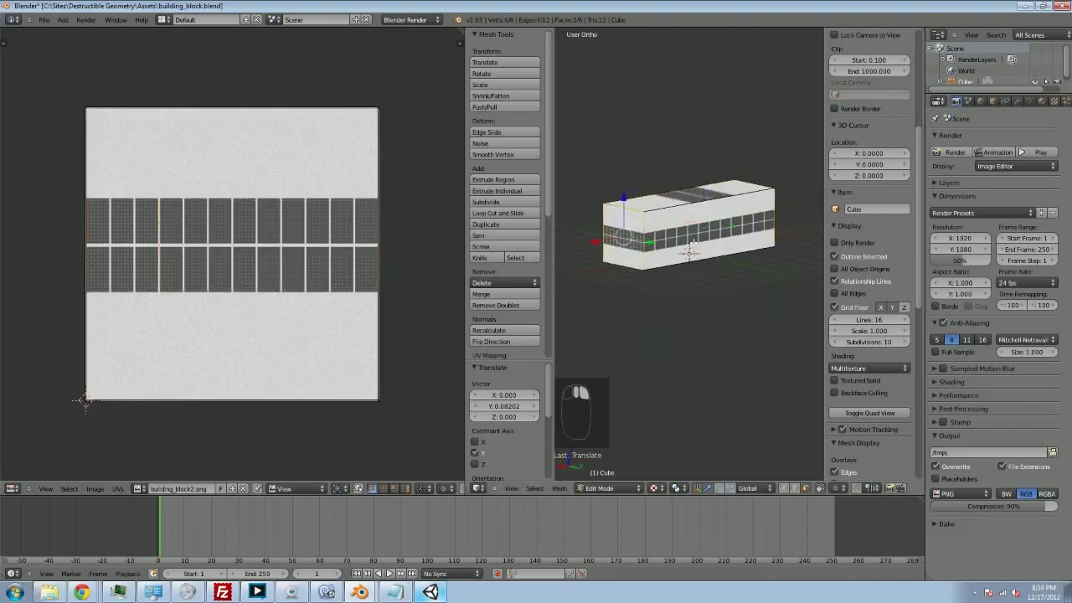
{"action": "right_click", "coordinate": [721, 227]}
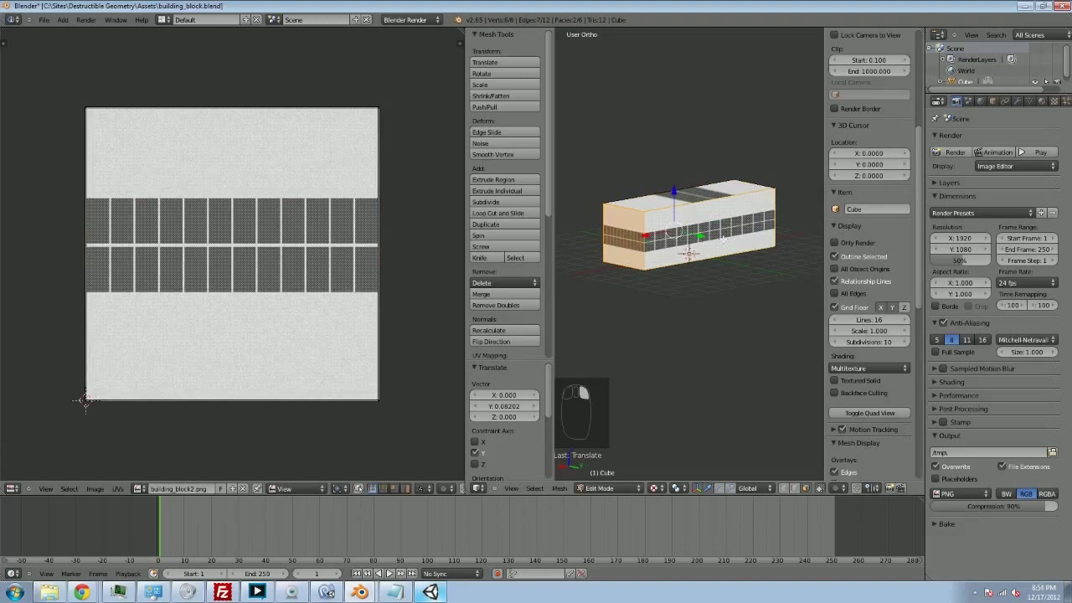
{"action": "key", "text": "u"}
{"action": "left_click", "coordinate": [723, 240]}
Move all UVs of the two opposite walls up 0.366 along Y, aligning their lower edge with the window band's bottom.
{"action": "key", "text": "a"}
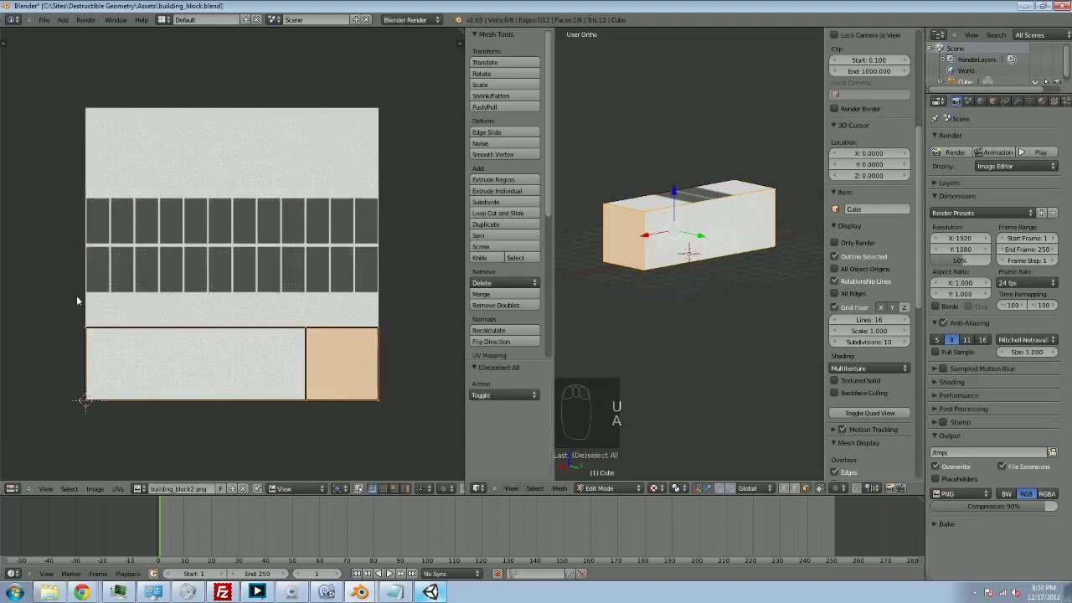
{"action": "key", "text": "g"}
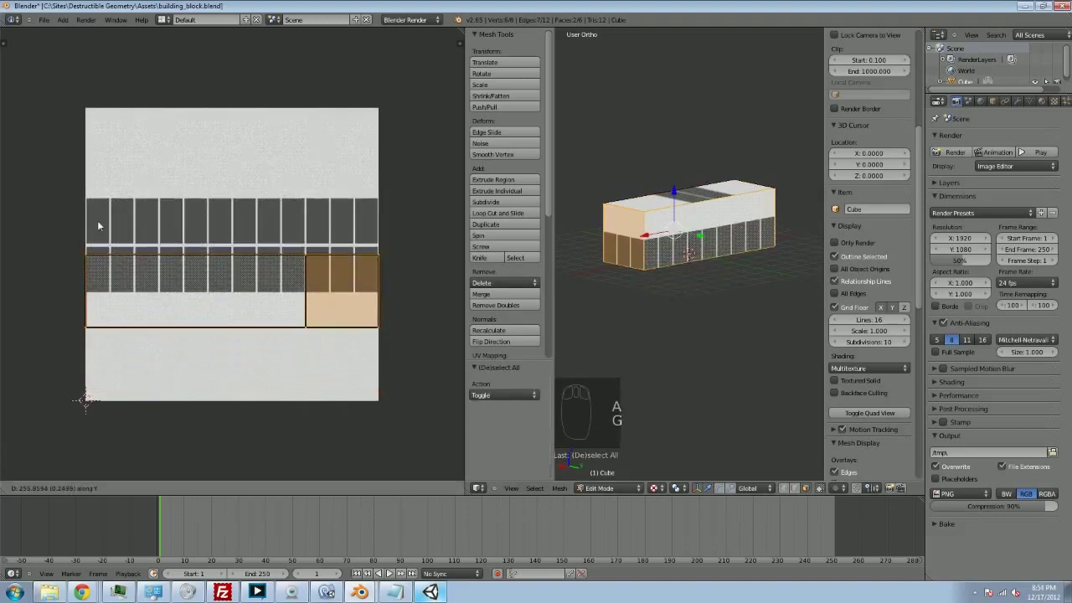
{"action": "left_click", "coordinate": [113, 195]}
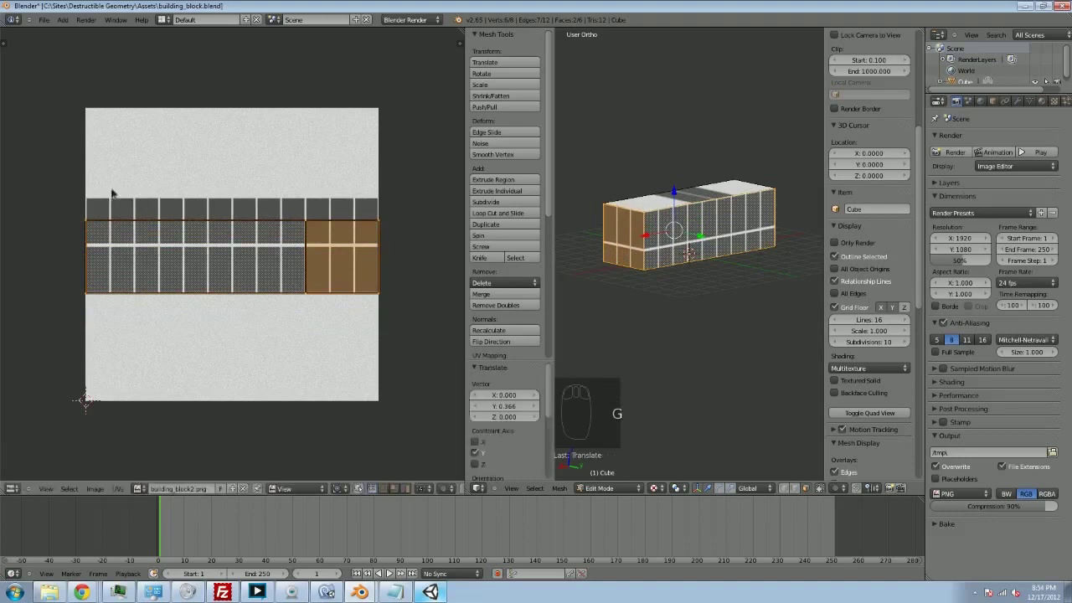
Stretch the opposite walls' UVs over both window rows by moving their upper edge vertices up about 0.078 along Y.
{"action": "key", "text": "a"}
{"action": "key", "text": "b"}
{"action": "left_click_drag", "start_coordinate": [52, 198], "coordinate": [386, 226]}
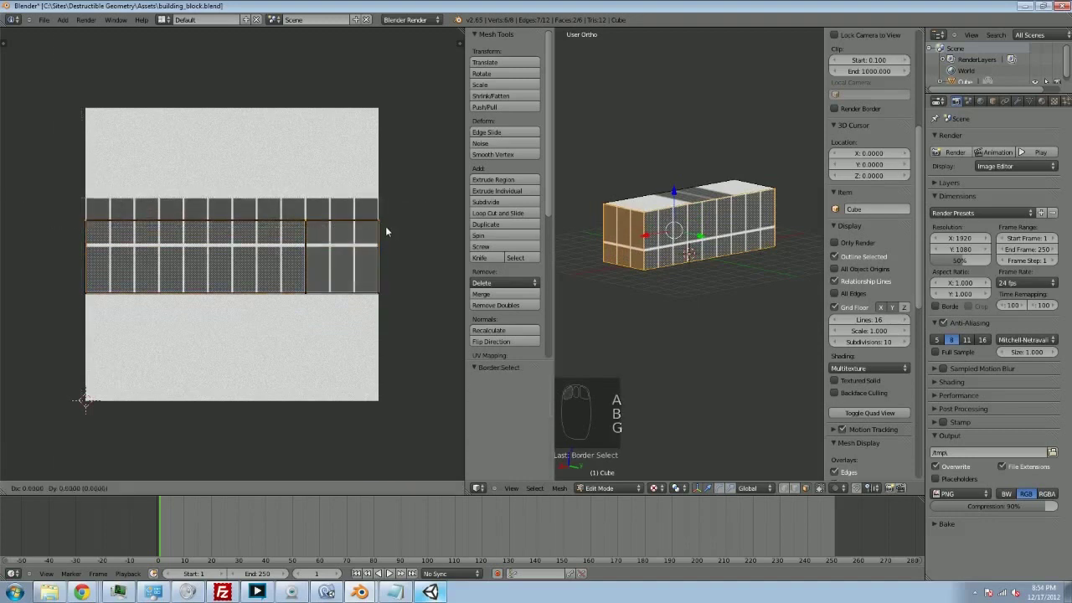
{"action": "key", "text": "g"}
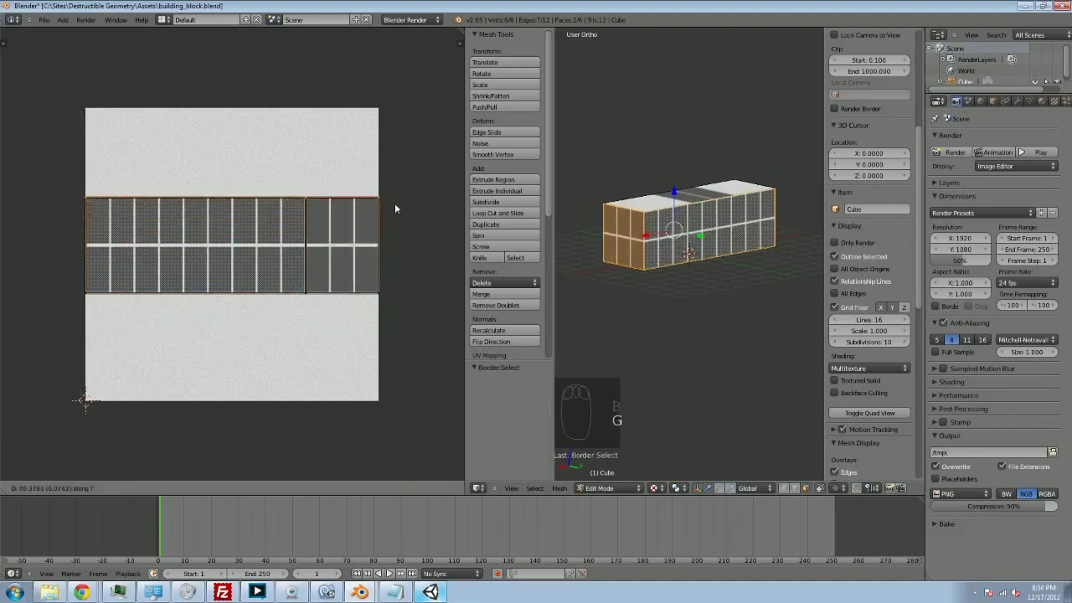
{"action": "left_click", "coordinate": [394, 202]}
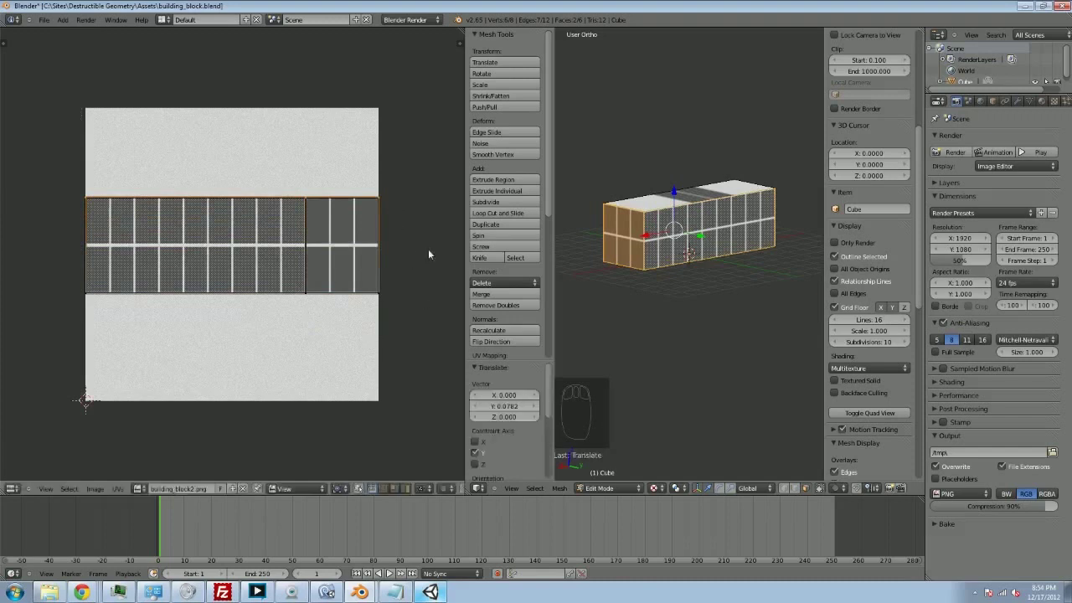
Clear the selection, select the block's roof and underside faces together, and unwrap them.
{"action": "key", "text": "a"}
{"action": "middle_click_drag", "start_coordinate": [629, 288], "coordinate": [722, 307]}
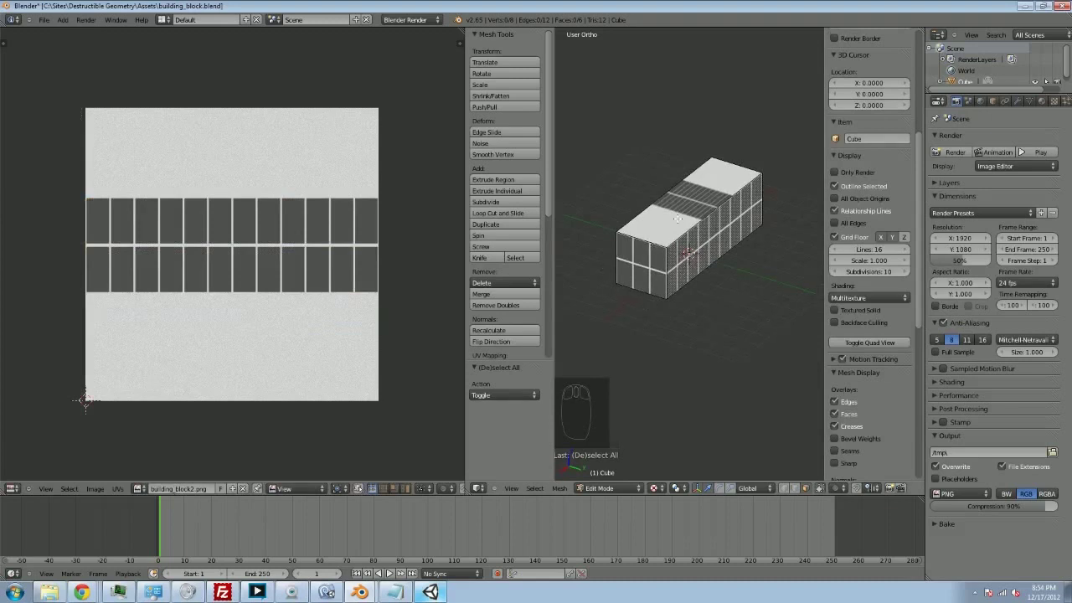
{"action": "right_click", "coordinate": [679, 219]}
{"action": "mouse_move", "coordinate": [698, 299]}
{"action": "middle_mouse_down"}
{"action": "mouse_move", "coordinate": [710, 203]}
{"action": "mouse_move", "coordinate": [725, 245]}
{"action": "mouse_move", "coordinate": [710, 283]}
{"action": "middle_mouse_up"}
{"action": "right_click", "coordinate": [678, 236], "text": "shift"}
{"action": "key", "text": "u"}
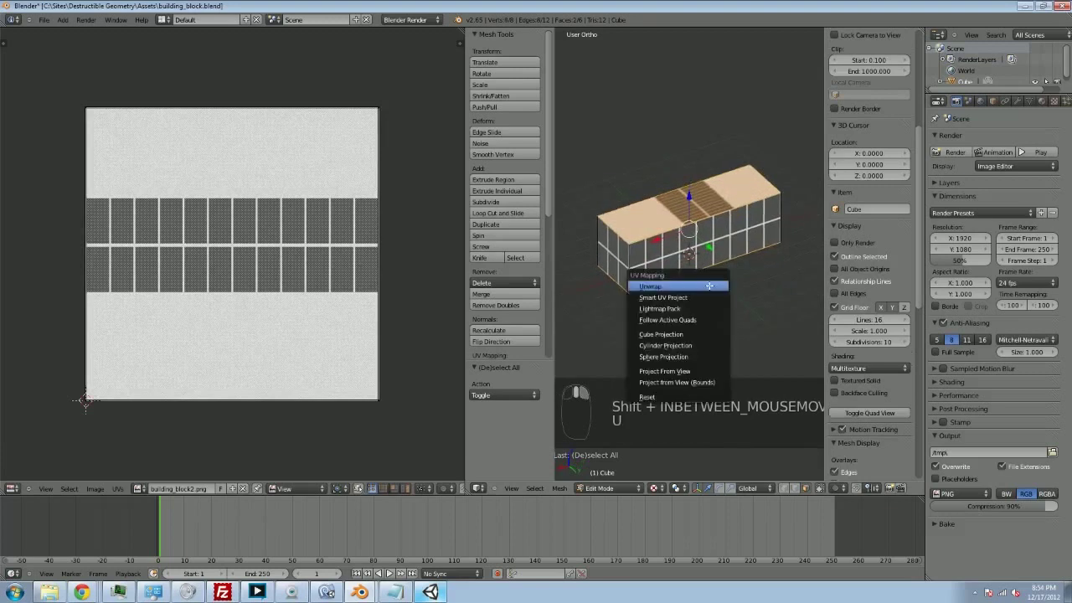
{"action": "left_click", "coordinate": [706, 285]}
Check the roof's UV island on its own and reselect the roof together with the underside face.
{"action": "right_click", "coordinate": [686, 201]}
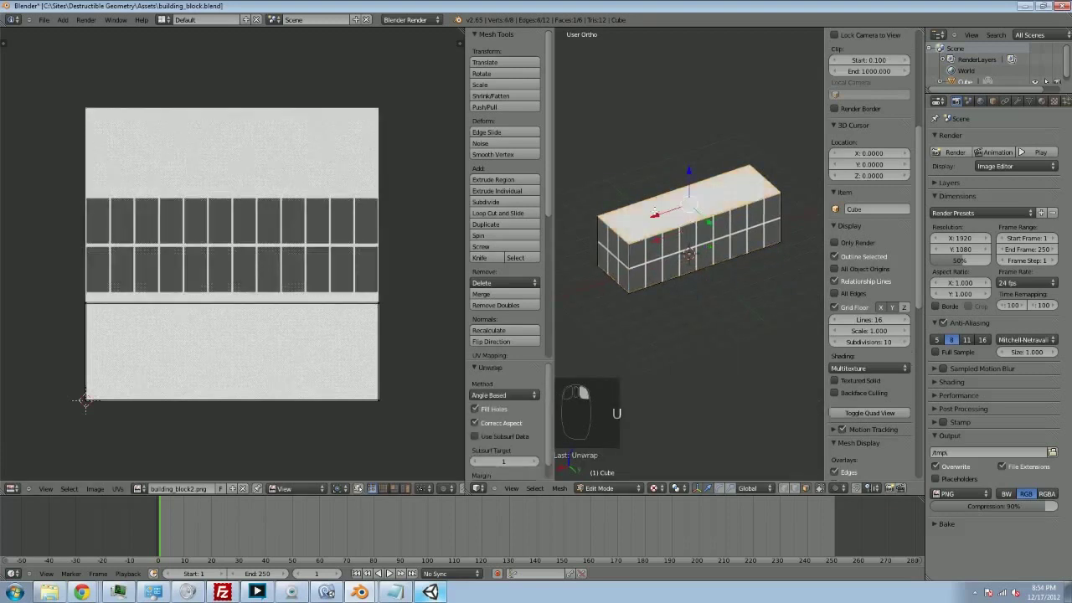
{"action": "right_click", "coordinate": [636, 226], "text": "shift"}
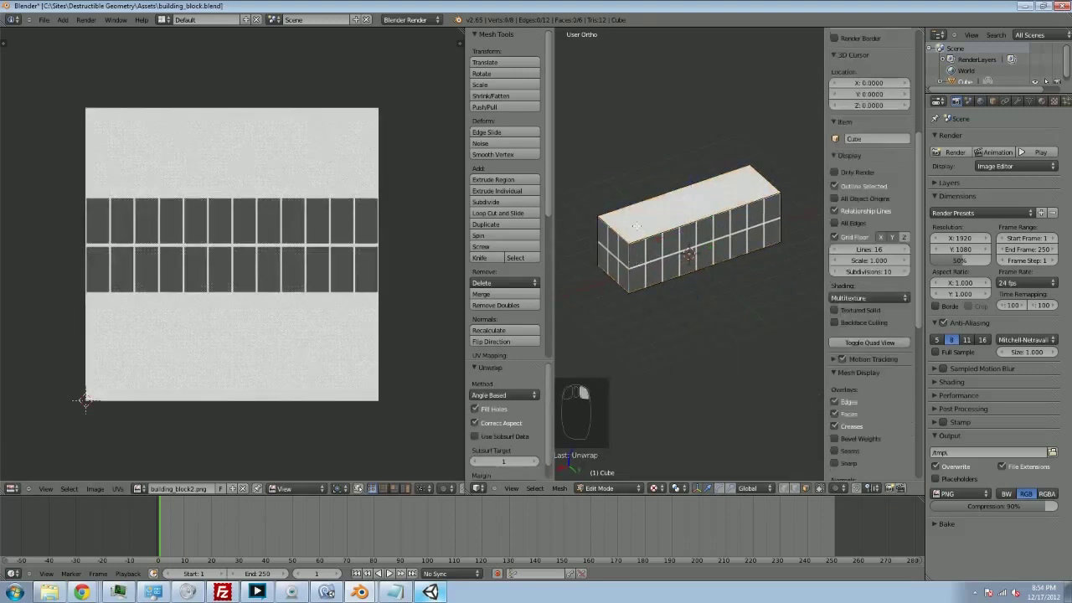
{"action": "right_click", "coordinate": [631, 226]}
{"action": "middle_click_drag", "start_coordinate": [631, 226], "coordinate": [708, 148]}
{"action": "right_click", "coordinate": [675, 216], "text": "shift"}
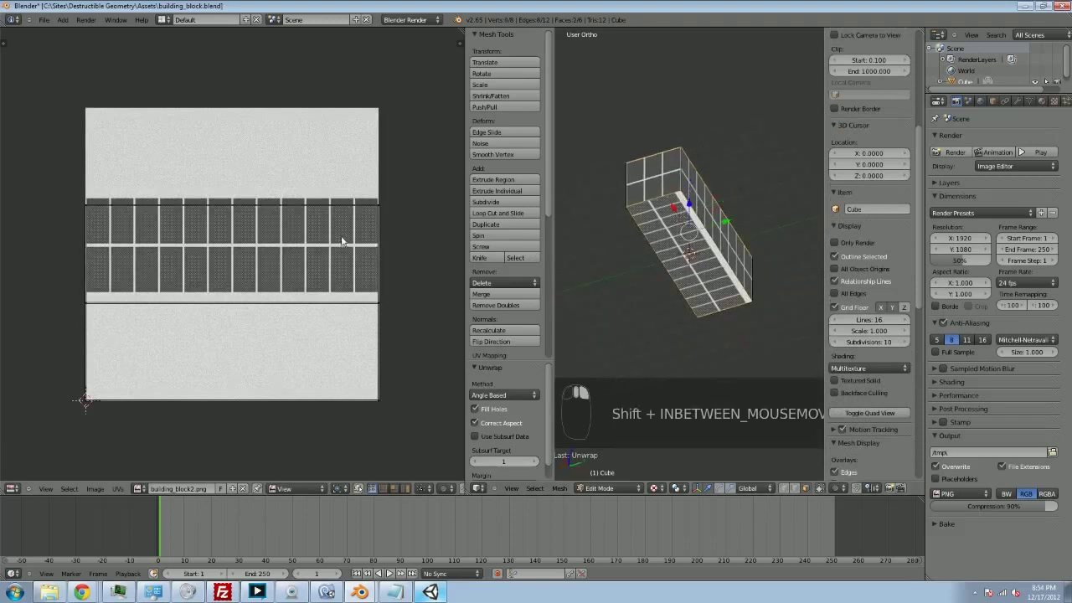
Move the upper linked UV island down along Y onto the plain area below the windows, then deselect everything and inspect the block.
{"action": "middle_click_drag", "start_coordinate": [340, 201], "coordinate": [315, 214]}
{"action": "key", "text": "a"}
{"action": "key", "text": "a"}
{"action": "key", "text": "a"}
{"action": "key", "text": "a"}
{"action": "key", "text": "a"}
{"action": "key", "text": "a"}
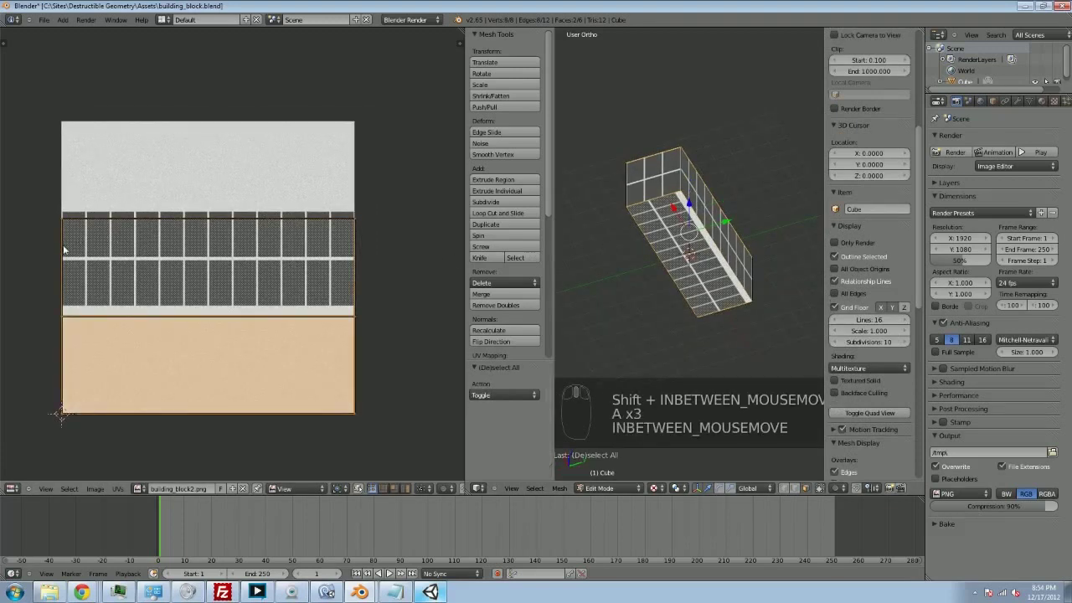
{"action": "key", "text": "a"}
{"action": "key", "text": "a"}
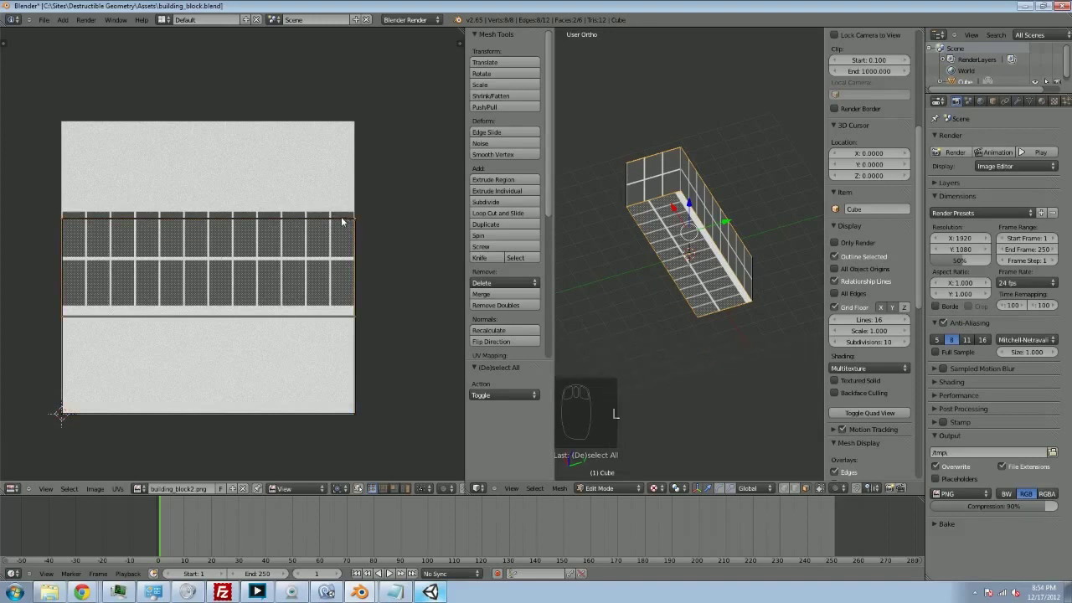
{"action": "key", "text": "l"}
{"action": "key", "text": "g"}
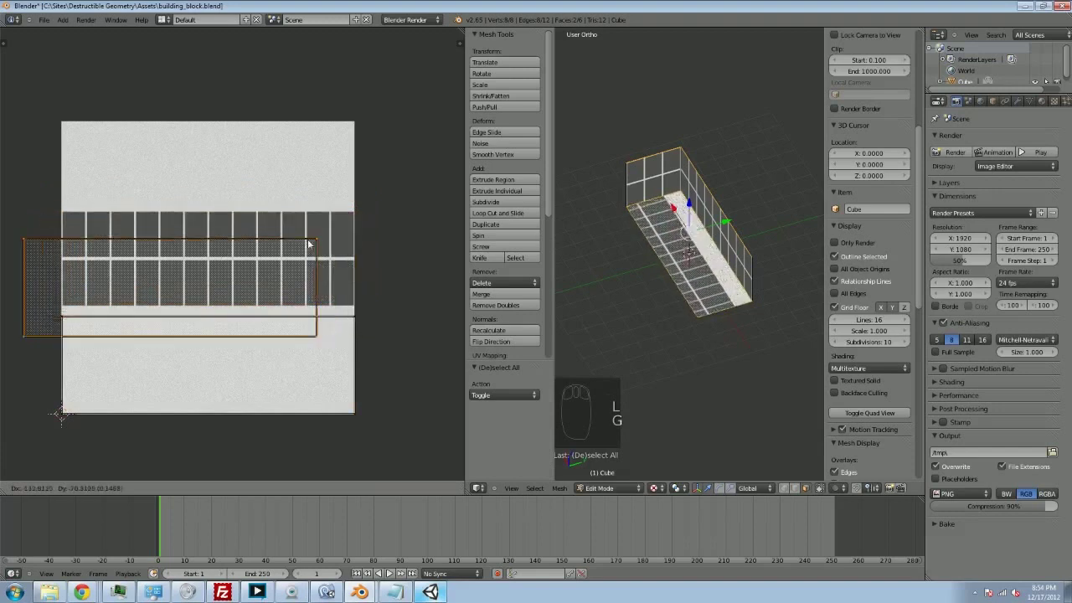
{"action": "key", "text": "y"}
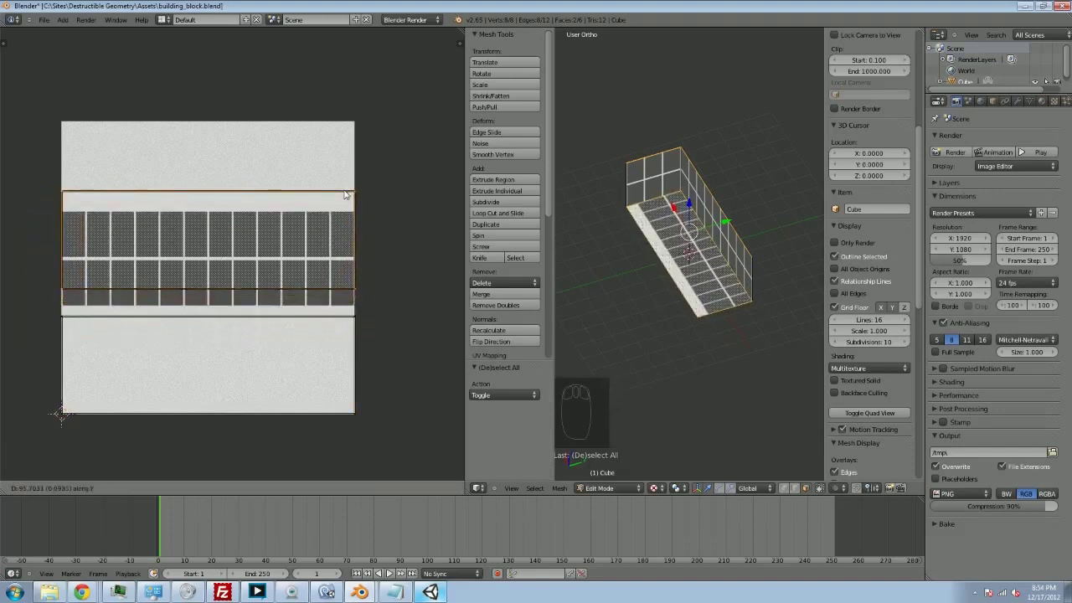
{"action": "left_click", "coordinate": [346, 318]}
{"action": "middle_click_drag", "start_coordinate": [753, 297], "coordinate": [665, 379]}
{"action": "key", "text": "a"}
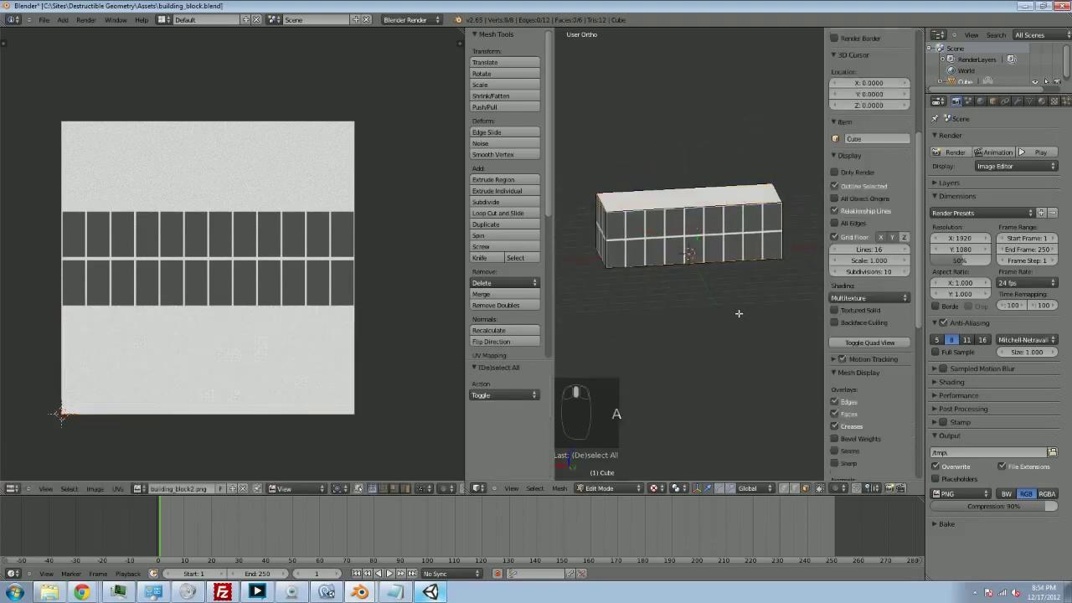
{"action": "middle_click_drag", "start_coordinate": [739, 313], "coordinate": [689, 319]}
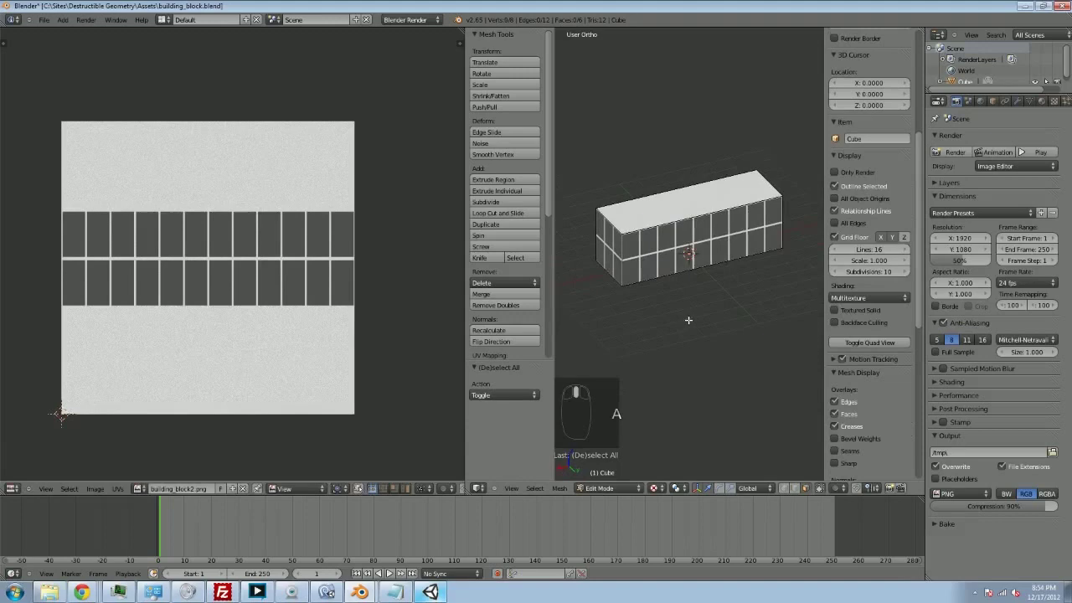
Save the Blender file, switch to Unity and inspect the updated building block from several sides in the scene.
{"action": "key", "text": "ctrl+s"}
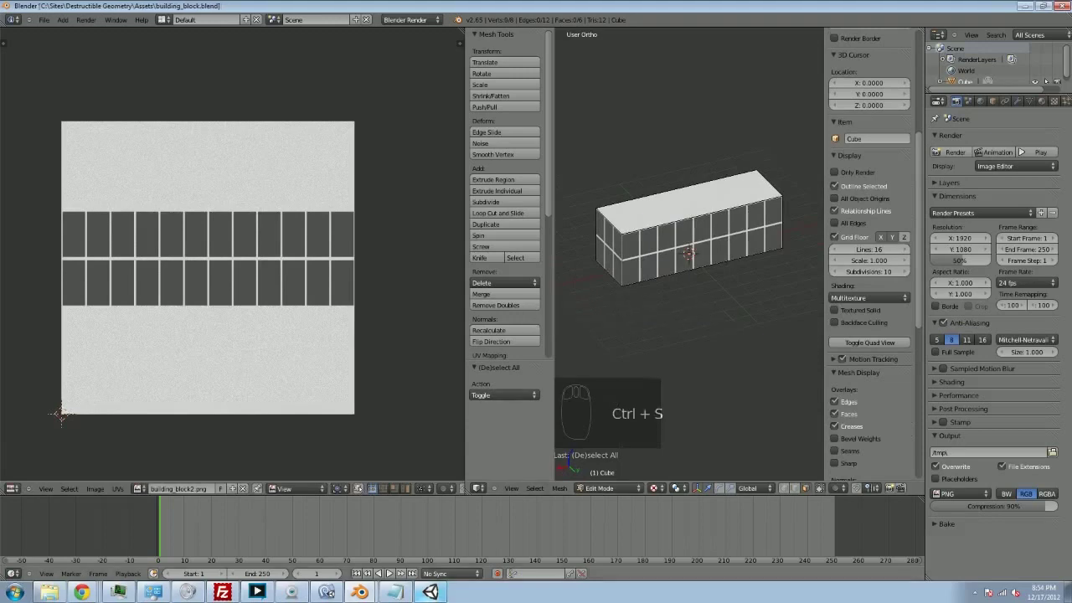
{"action": "left_click", "coordinate": [430, 592]}
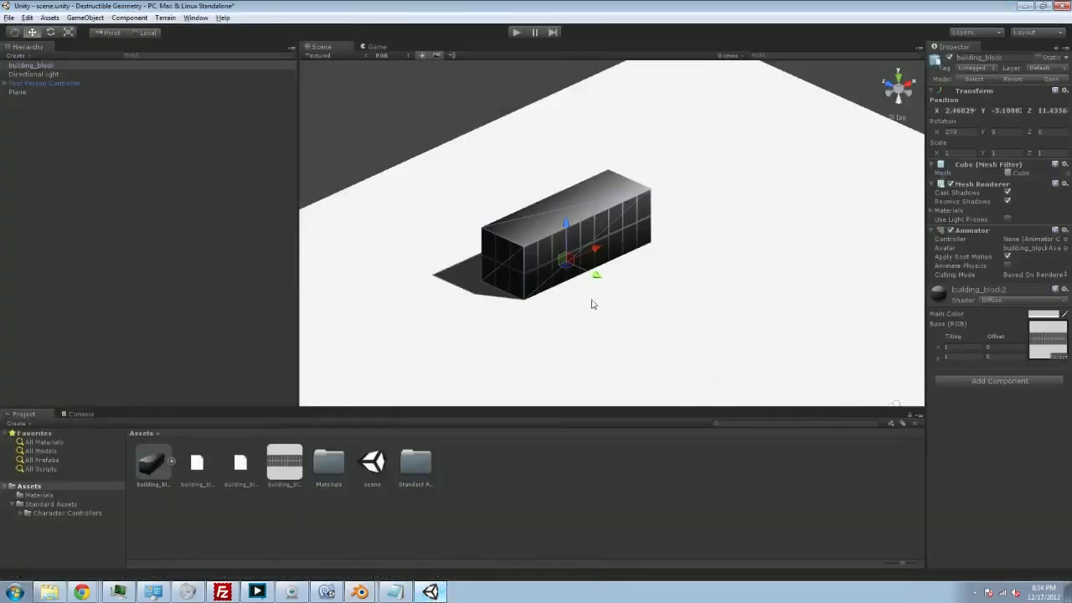
{"action": "right_click_drag", "start_coordinate": [680, 270], "coordinate": [480, 181]}
{"action": "left_click_drag", "start_coordinate": [480, 180], "coordinate": [553, 228], "text": "alt"}
Play-test the scene, walking around the single building block to examine its window texture up close, then stop the game.
{"action": "left_click", "coordinate": [519, 33]}
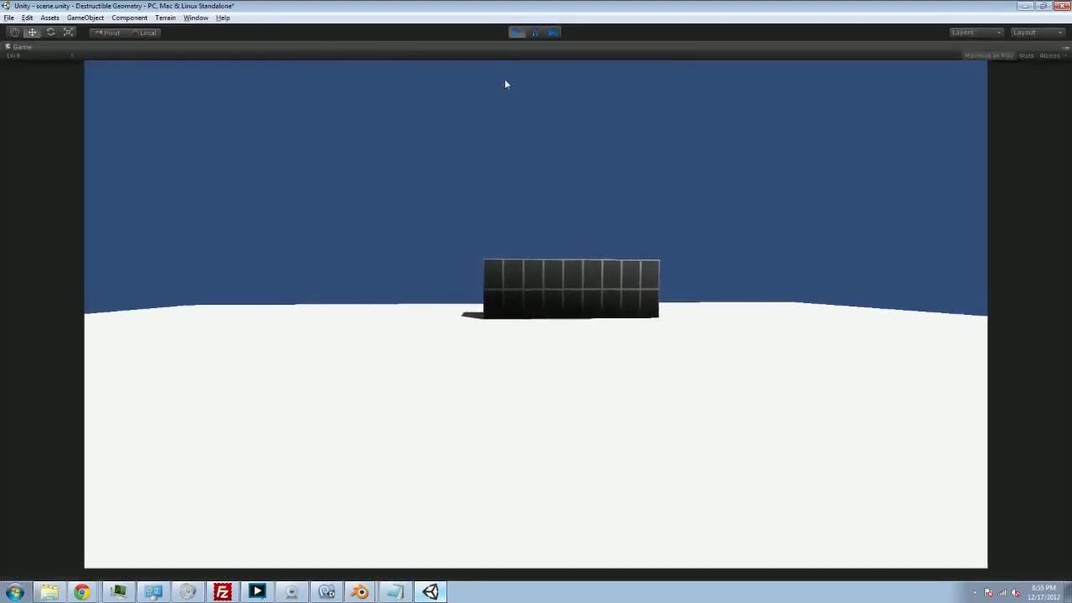
{"action": "key", "text": "w"}
{"action": "key", "text": "space"}
{"action": "key", "text": "space"}
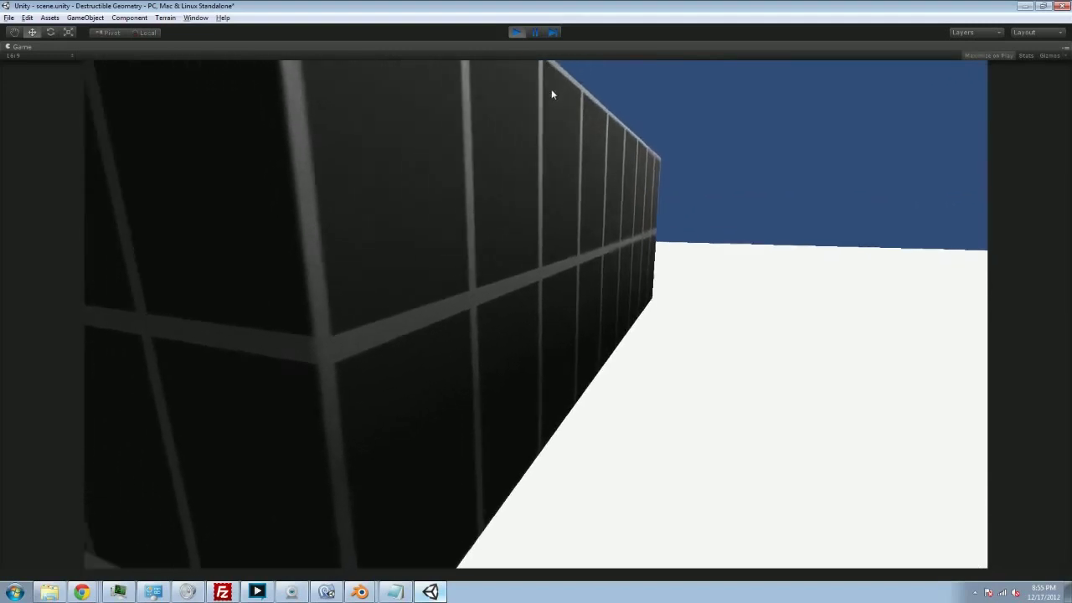
{"action": "key", "text": "s"}
{"action": "key", "text": "w"}
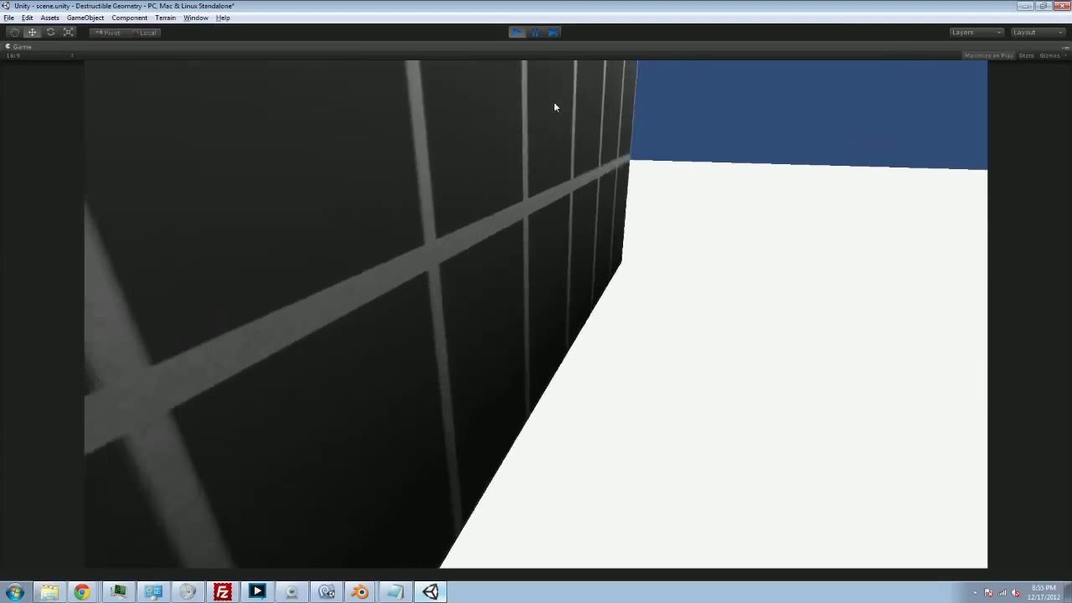
{"action": "key", "text": "s"}
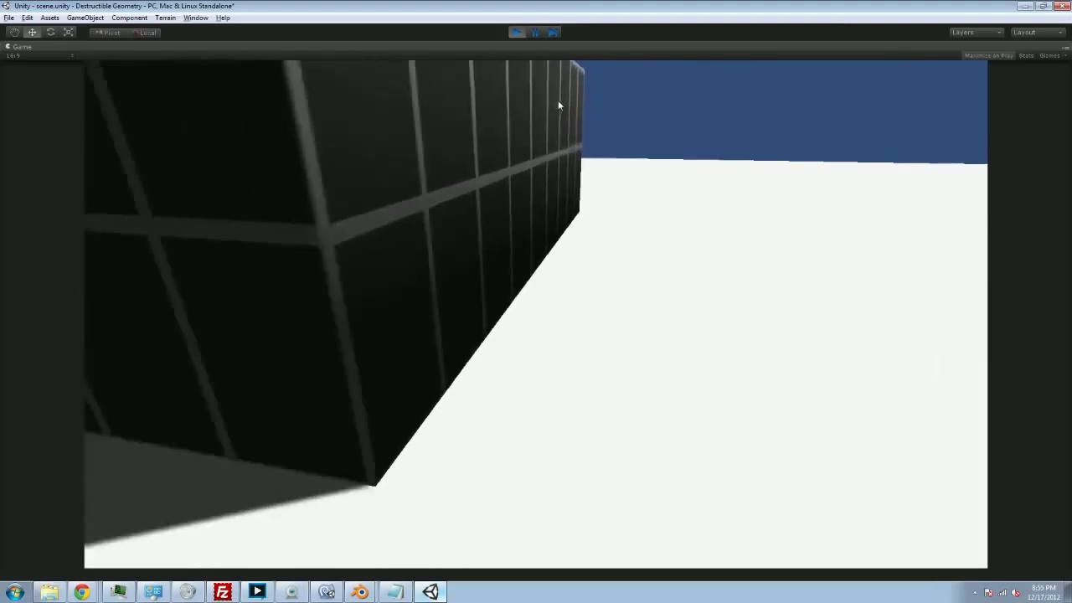
{"action": "key", "text": "s"}
{"action": "key", "text": "w"}
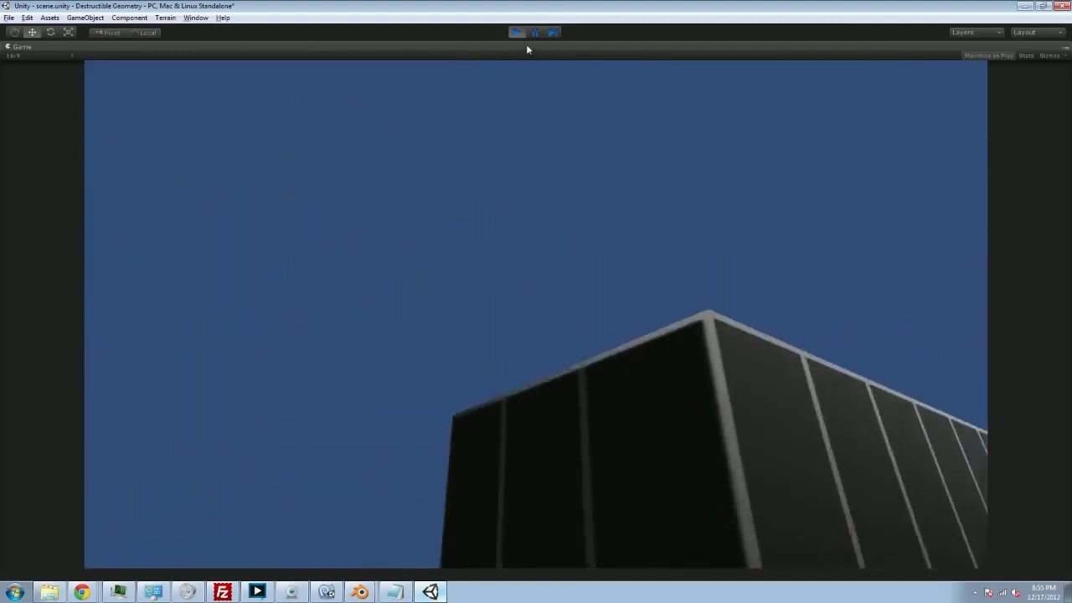
{"action": "left_click", "coordinate": [516, 32]}
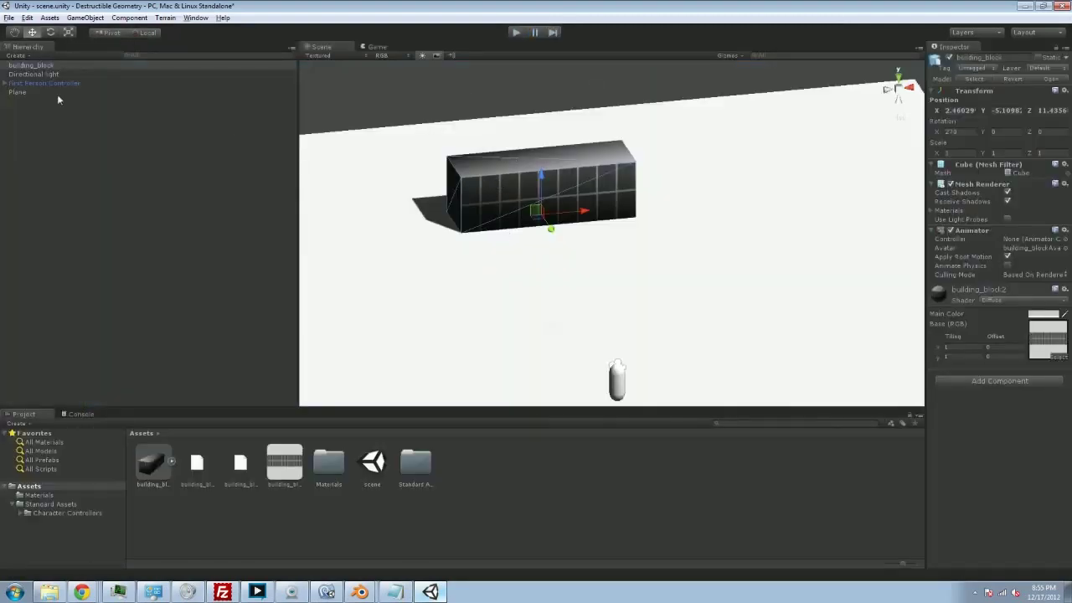
Duplicate building_block and set the copy's Y position to 3, stacking it on the original.
{"action": "left_click", "coordinate": [50, 67]}
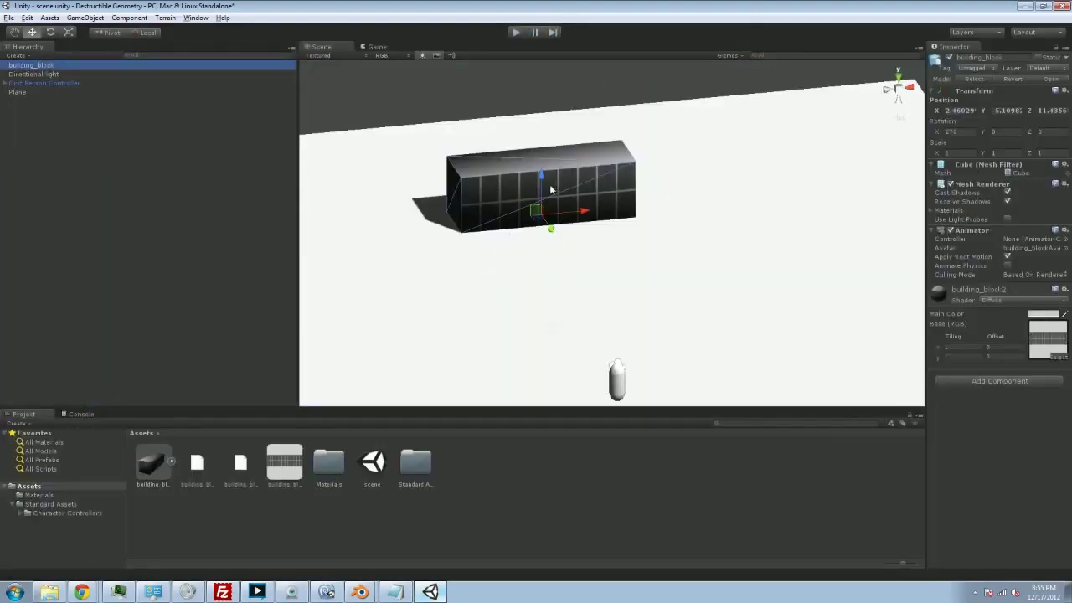
{"action": "key", "text": "ctrl+d"}
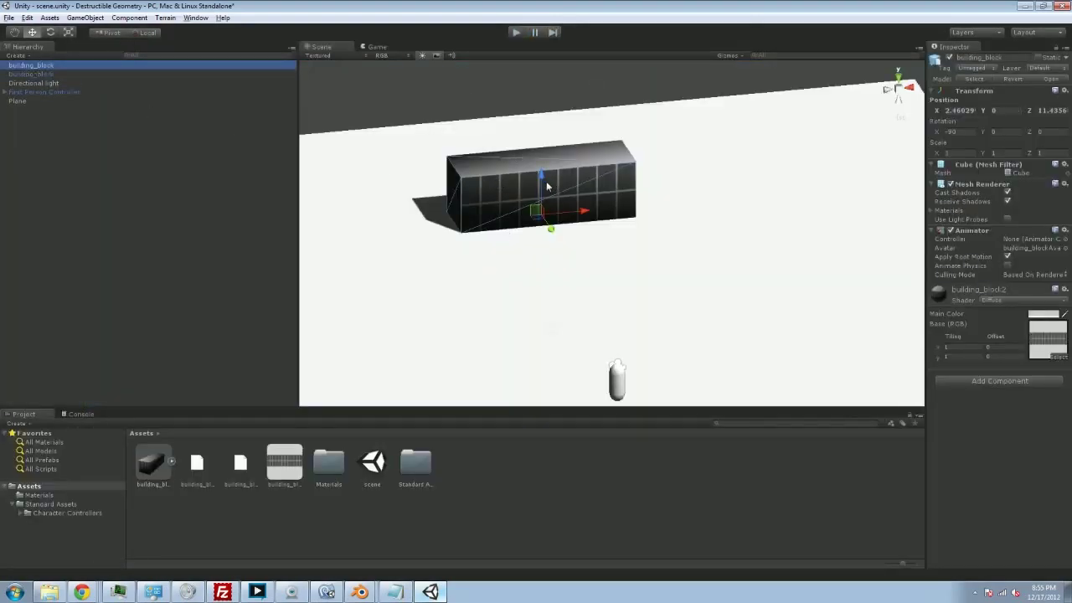
{"action": "left_click", "coordinate": [1014, 115]}
{"action": "type", "text": "3"}
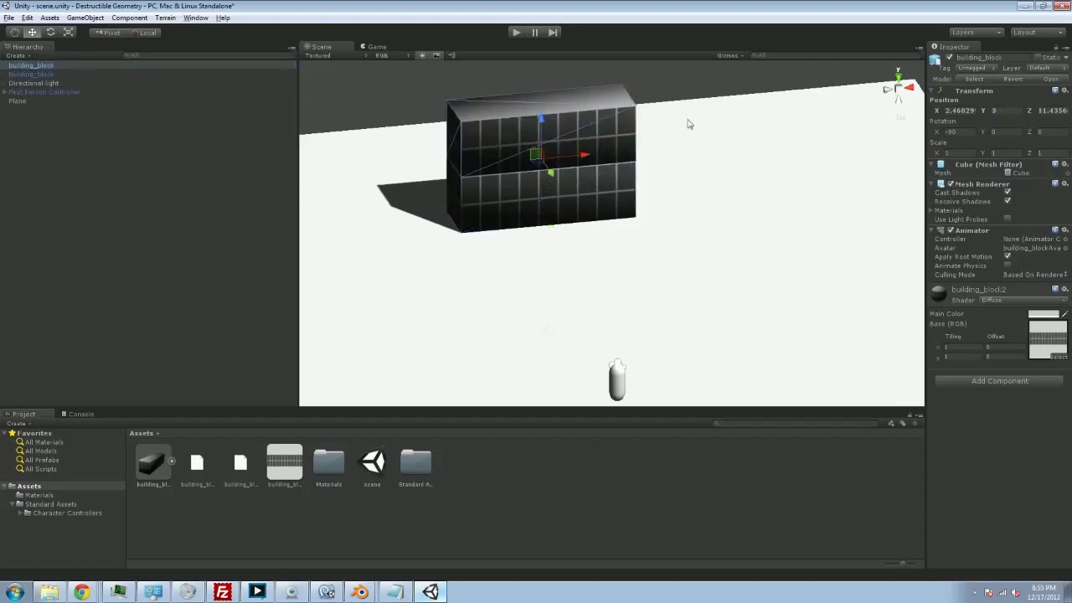
Play-test the two stacked blocks, walking towards them to examine the shading across the seam, and stop the game.
{"action": "left_click", "coordinate": [516, 32]}
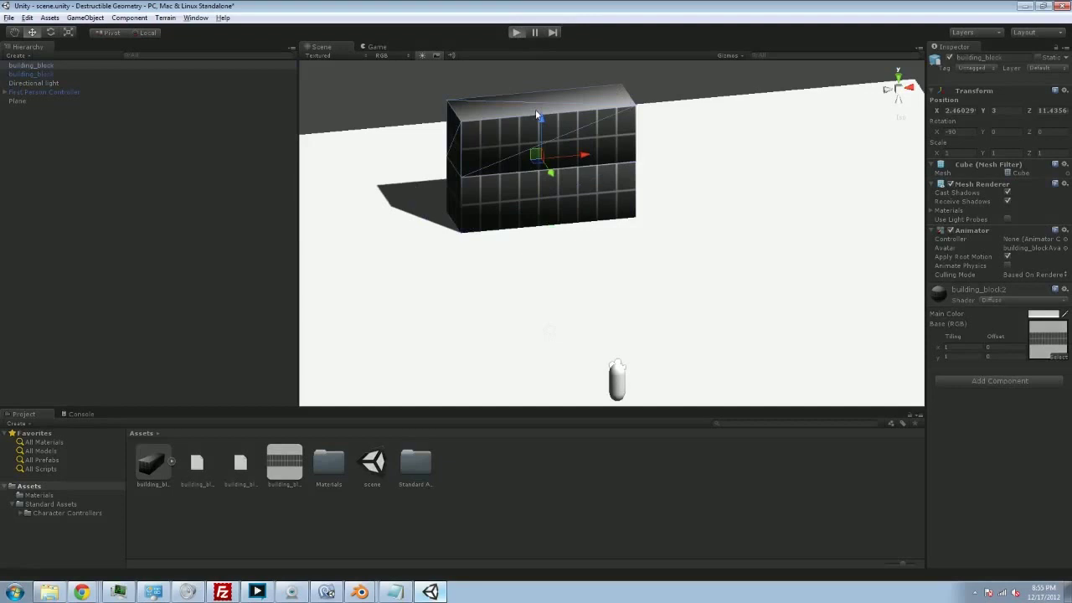
{"action": "key", "text": "w"}
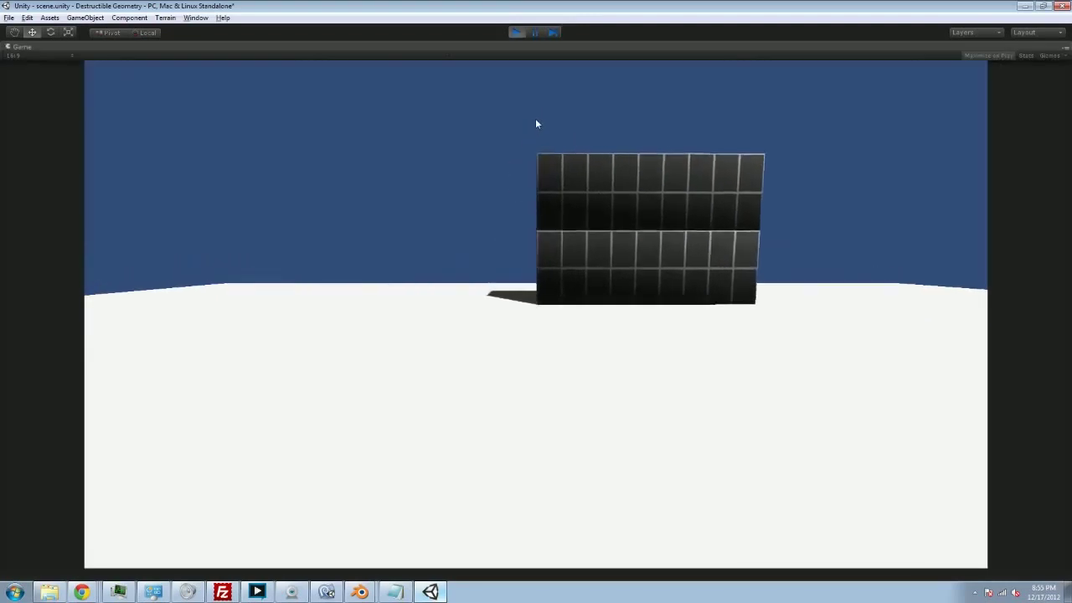
{"action": "key", "text": "d"}
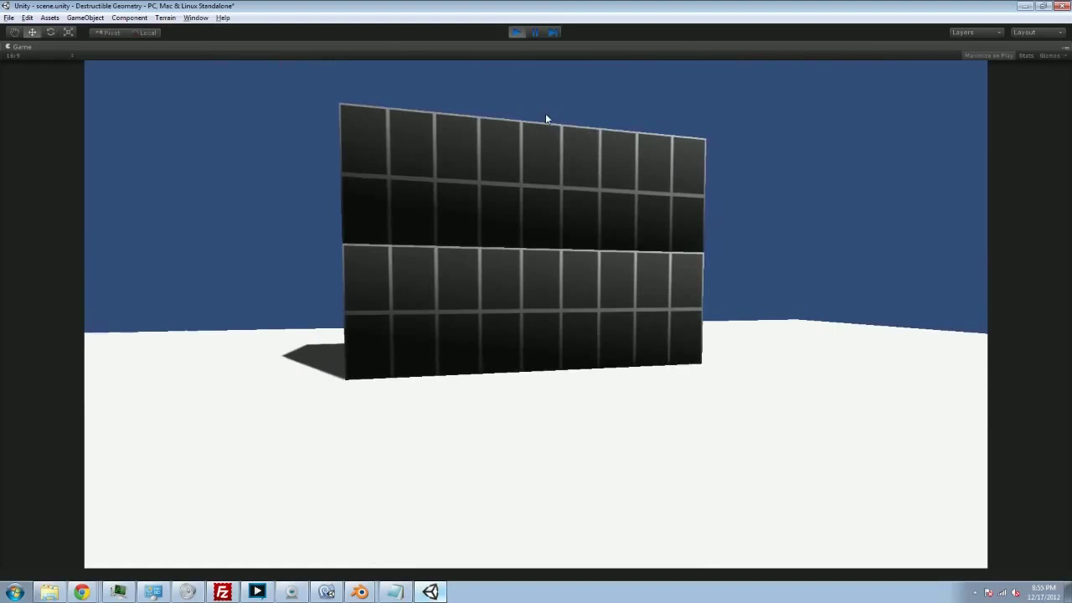
{"action": "left_click", "coordinate": [516, 31]}
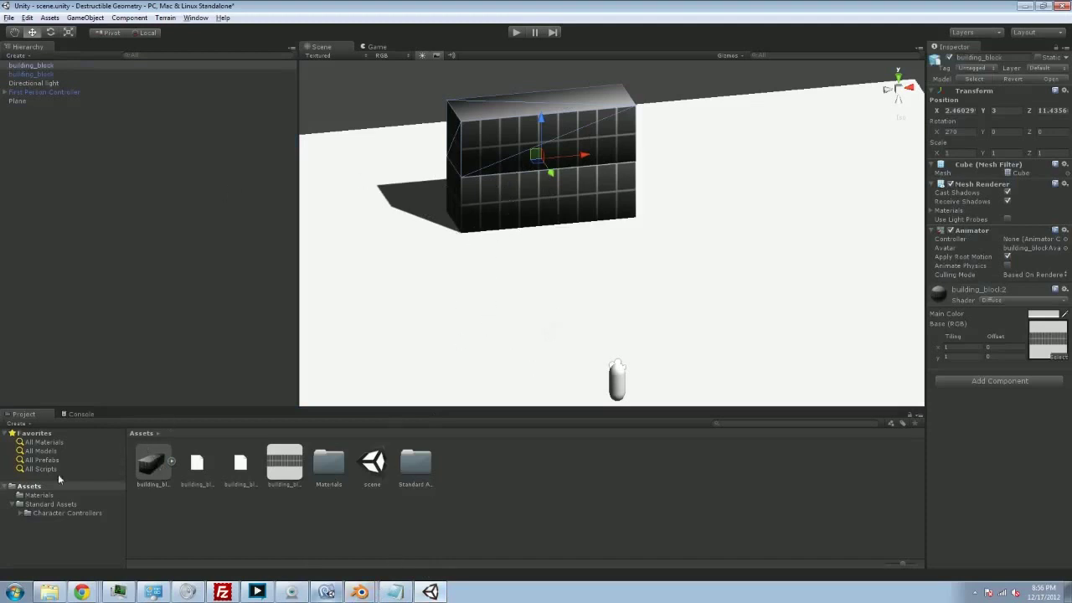
Set Normals to Calculate in the building_block model's import settings and apply the change.
{"action": "left_click", "coordinate": [148, 468]}
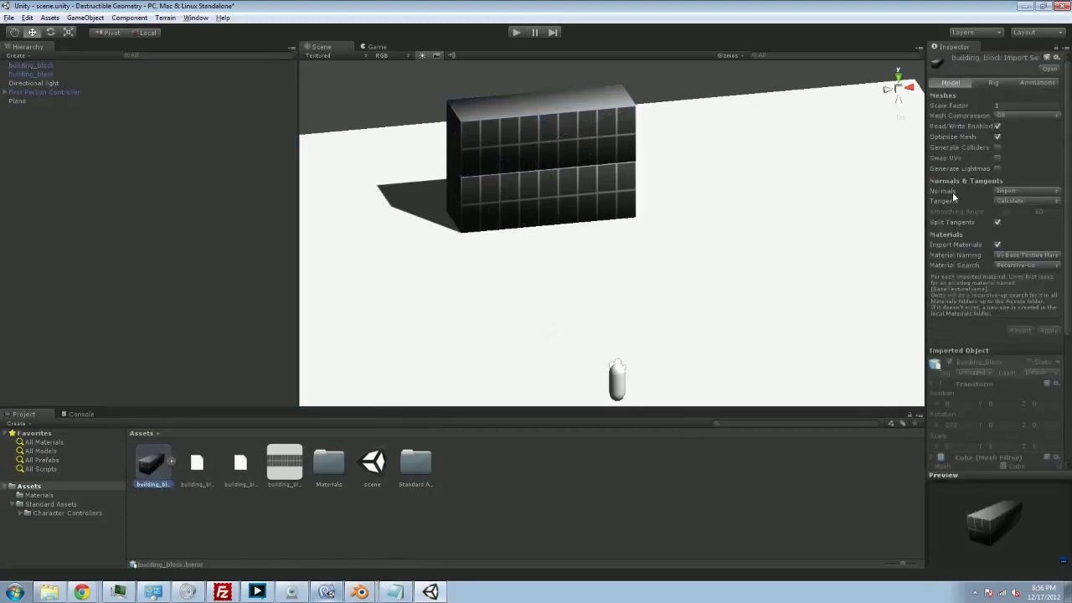
{"action": "left_click", "coordinate": [1008, 189]}
{"action": "left_click", "coordinate": [1014, 215]}
{"action": "left_click", "coordinate": [1048, 330]}
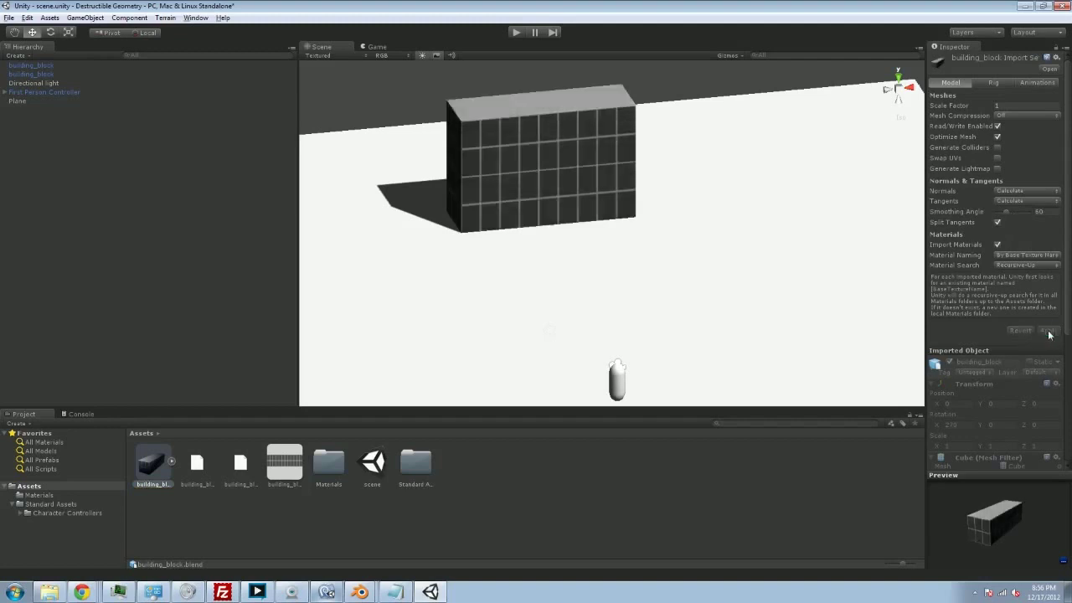
Play-test the scene again, walking around the stacked blocks to examine the shading and window alignment, then stop the game.
{"action": "left_click", "coordinate": [516, 32]}
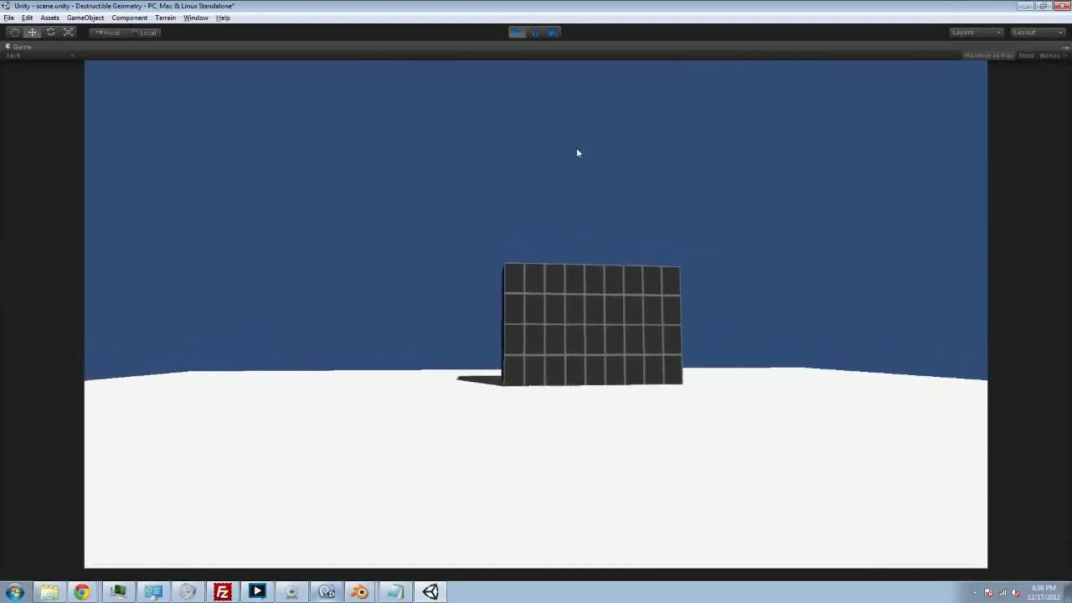
{"action": "key", "text": "w"}
{"action": "key", "text": "a"}
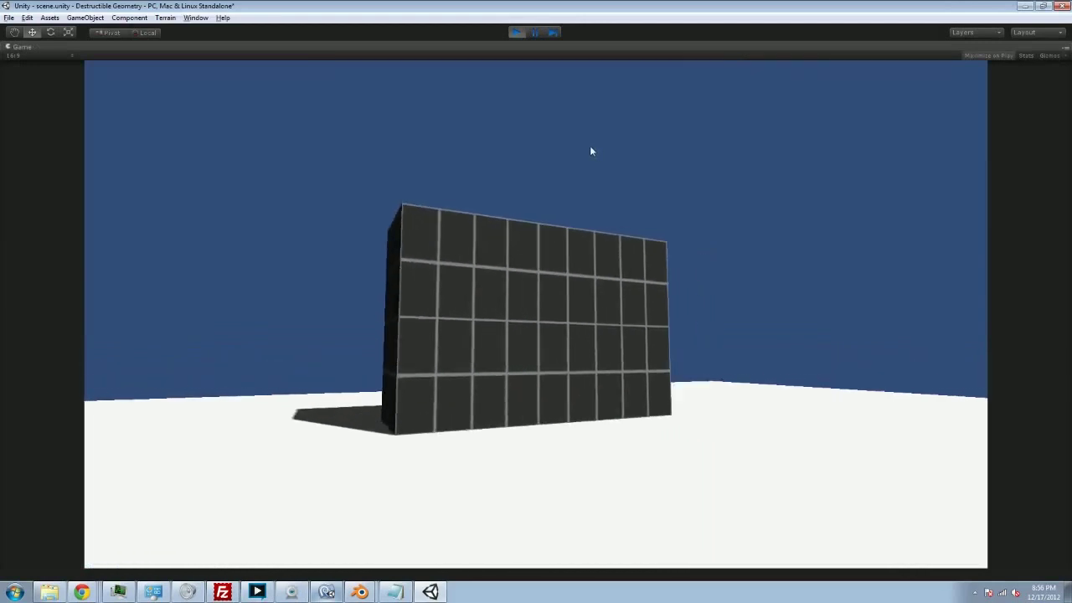
{"action": "key", "text": "w"}
{"action": "key", "text": "d"}
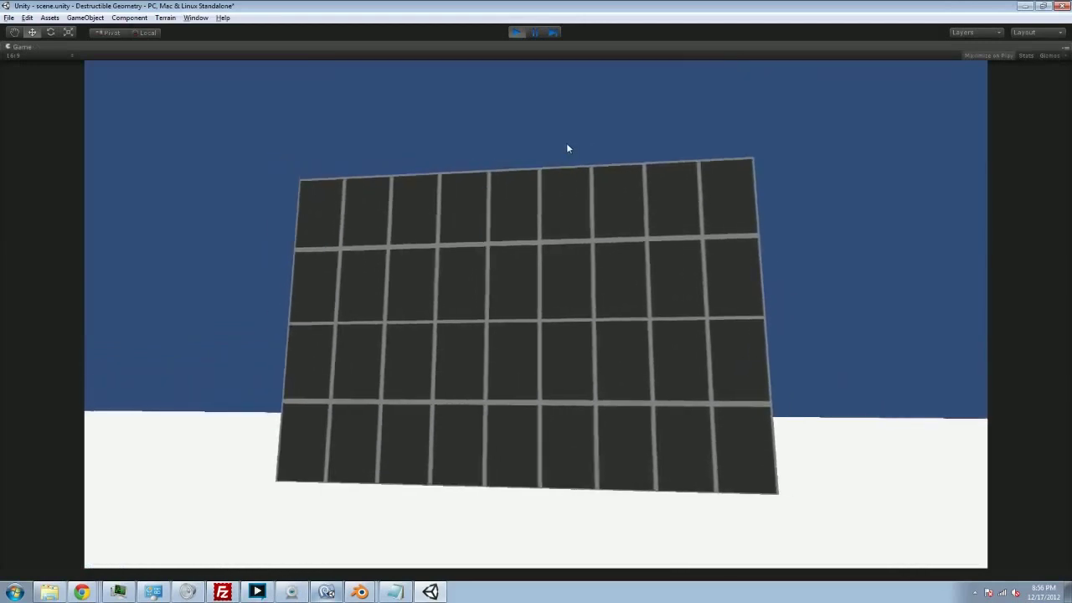
{"action": "key", "text": "d"}
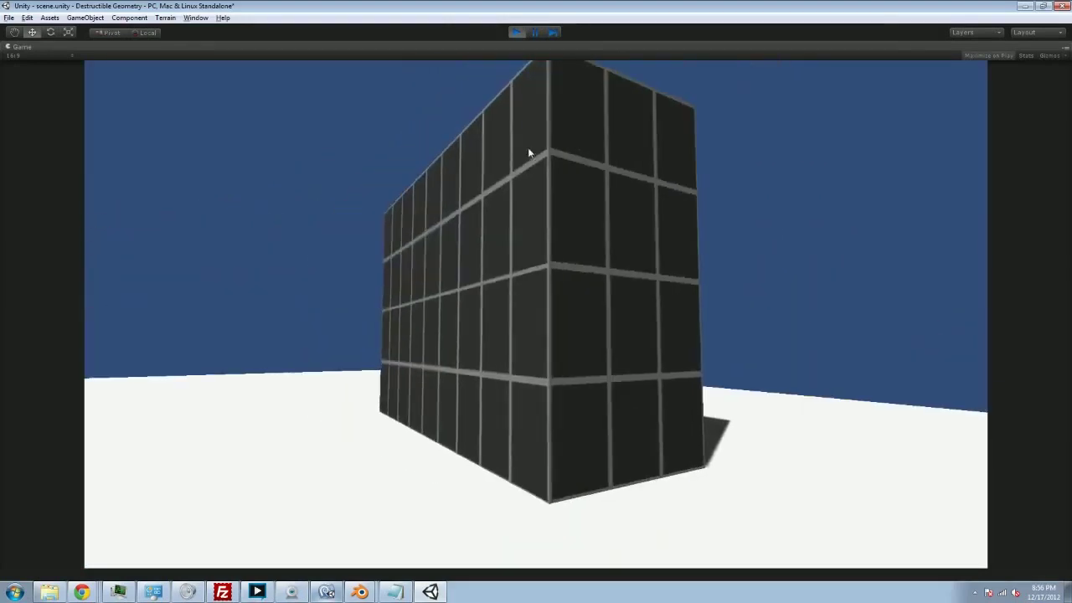
{"action": "key", "text": "w"}
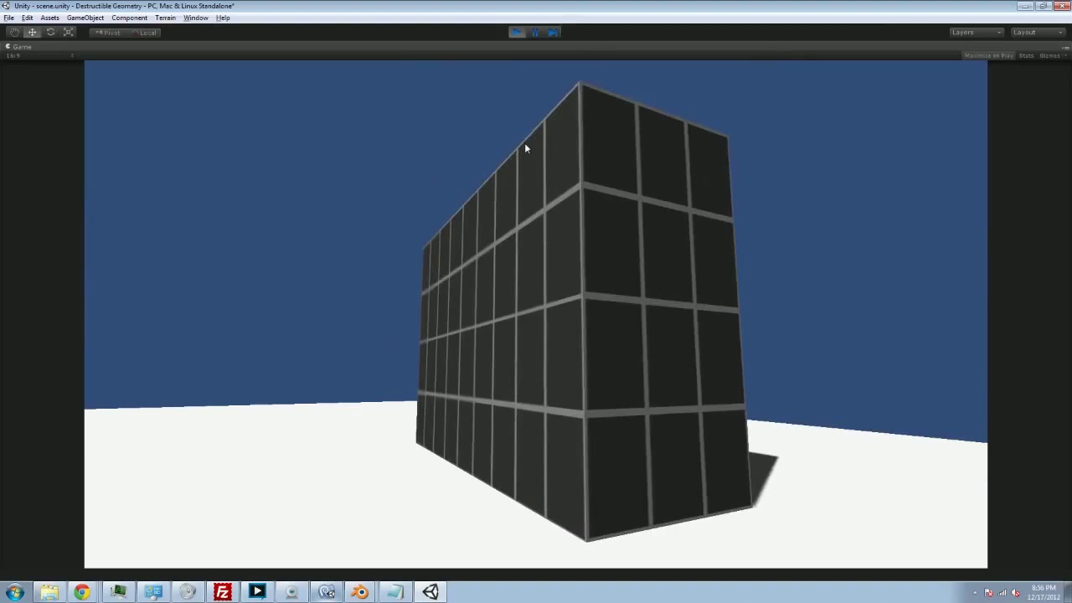
{"action": "key", "text": "w"}
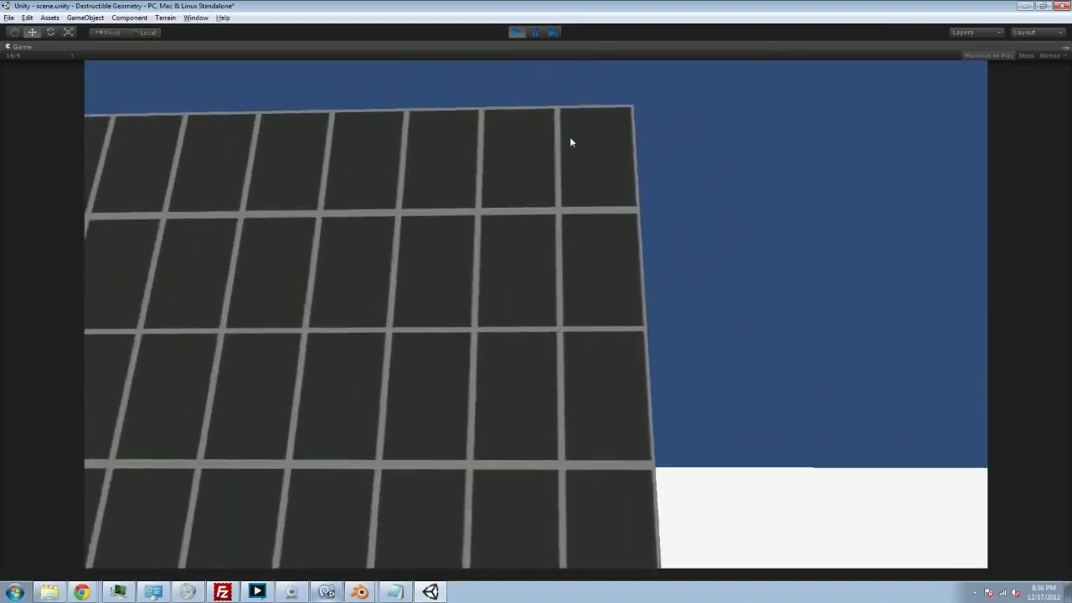
{"action": "key", "text": "s"}
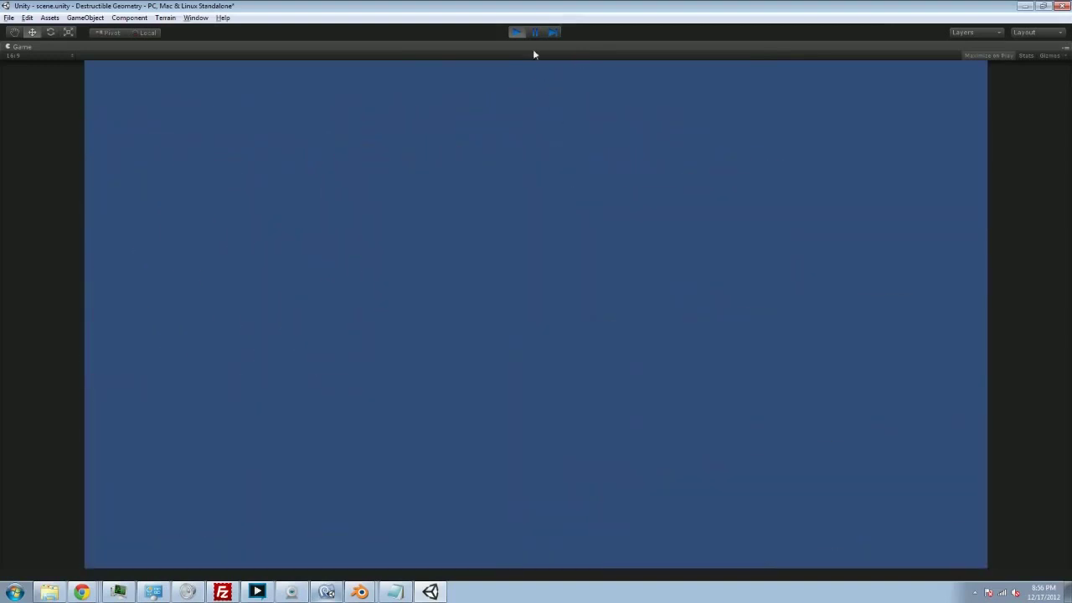
{"action": "left_click", "coordinate": [516, 32]}
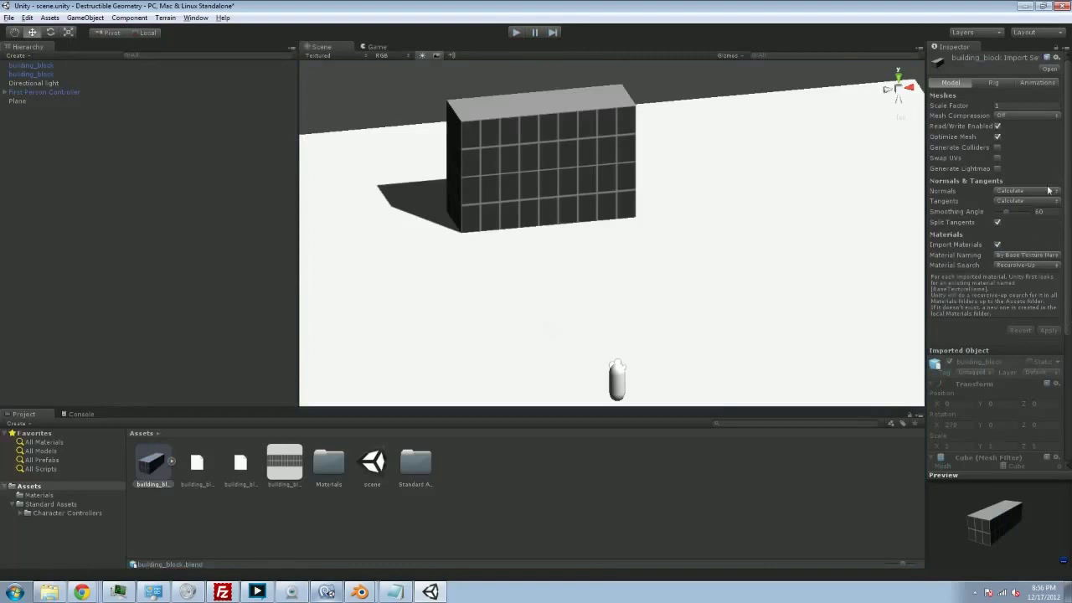